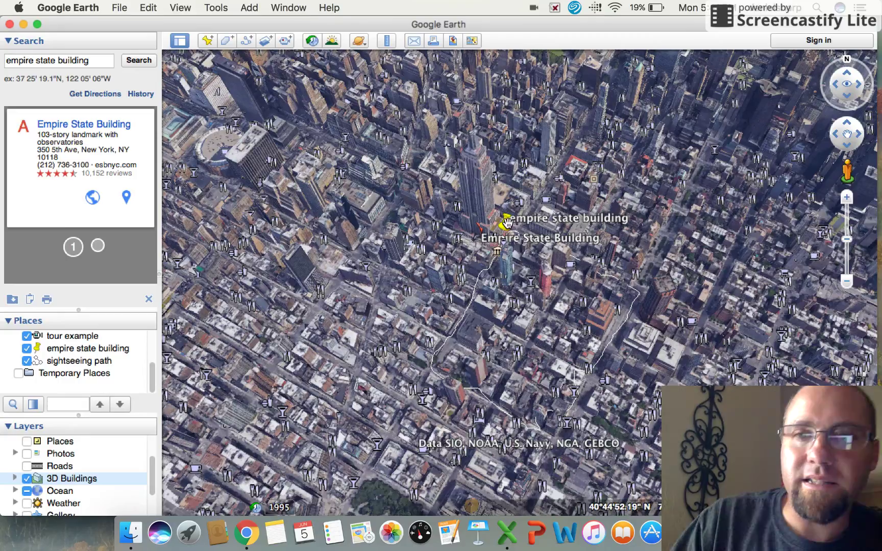
Step: Delete the 'empire state building' placemark from Places and confirm
right_click(61, 352)
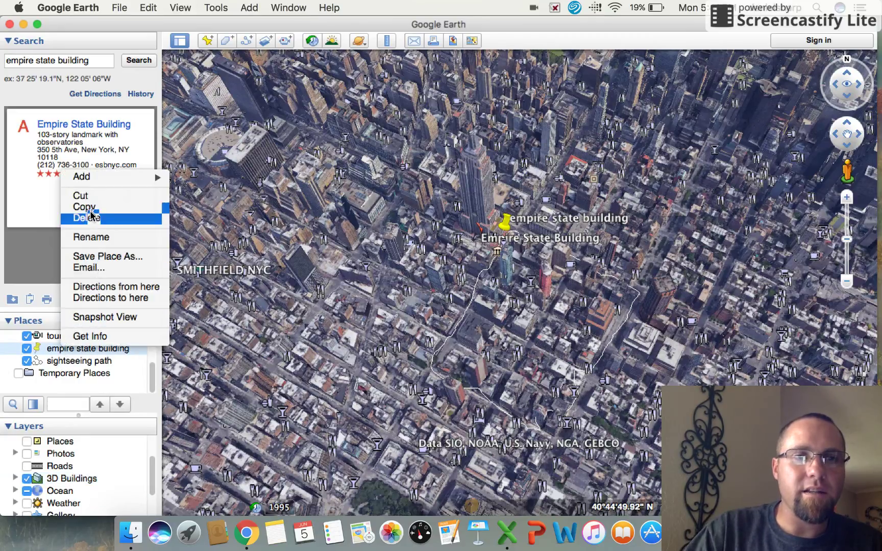
left_click(498, 285)
key("Delete")
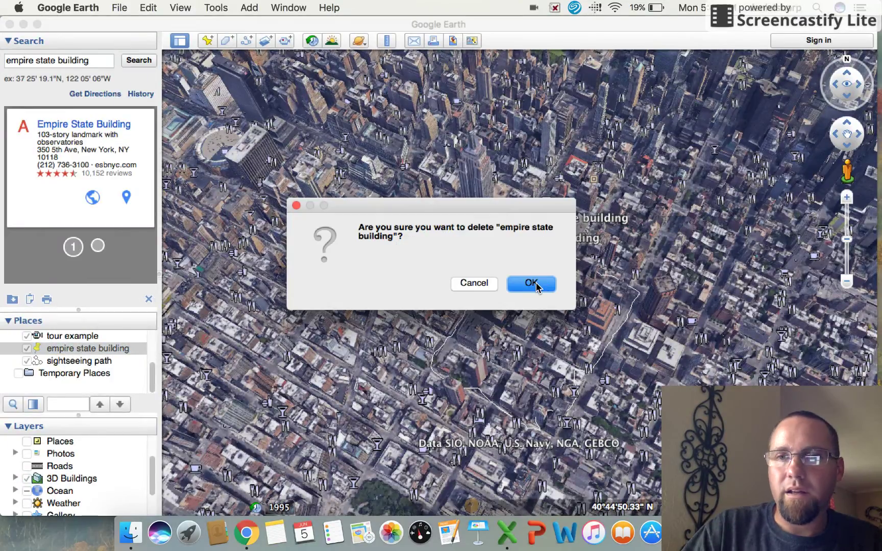
left_click(531, 283)
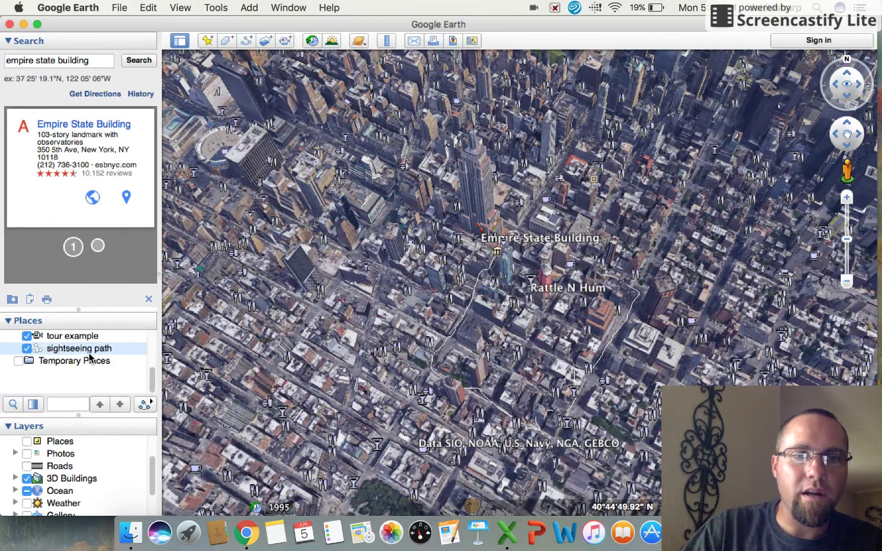
Step: Delete the 'sightseeing path' from Places and confirm
right_click(90, 355)
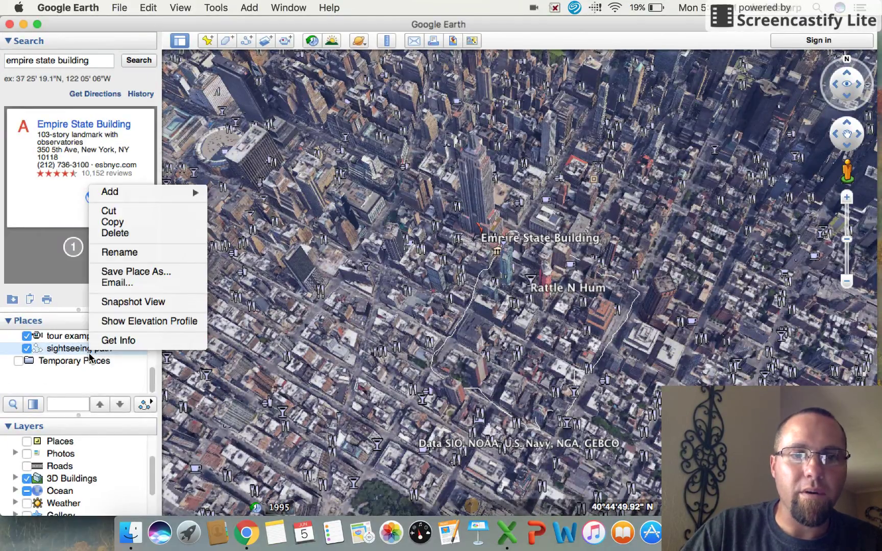
left_click(133, 235)
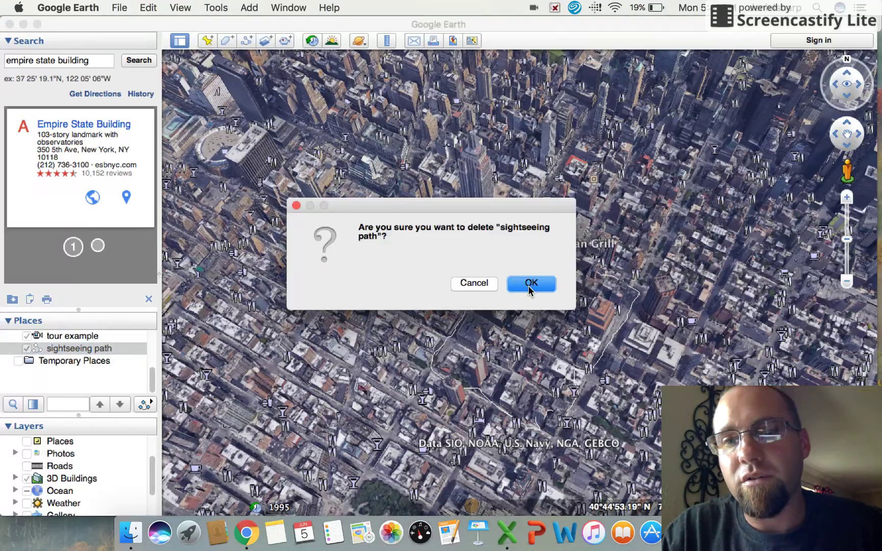
left_click(531, 285)
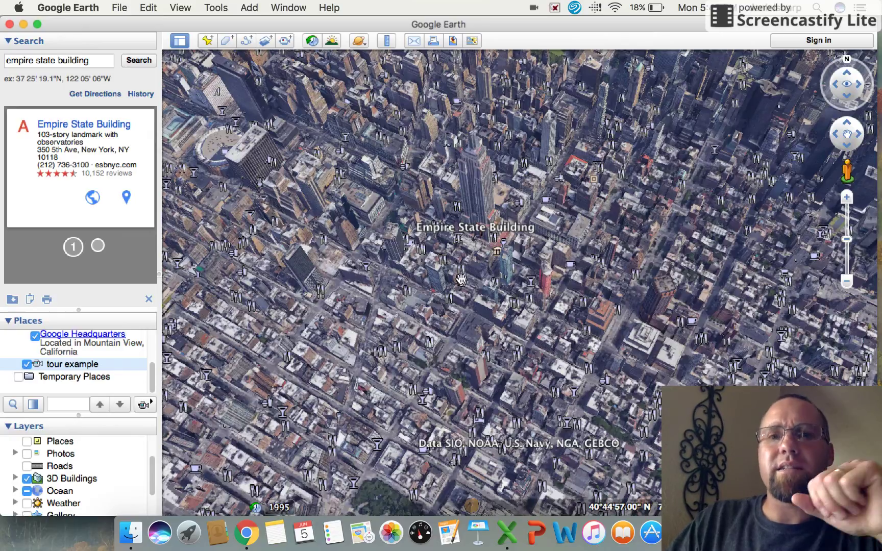
left_click(56, 484)
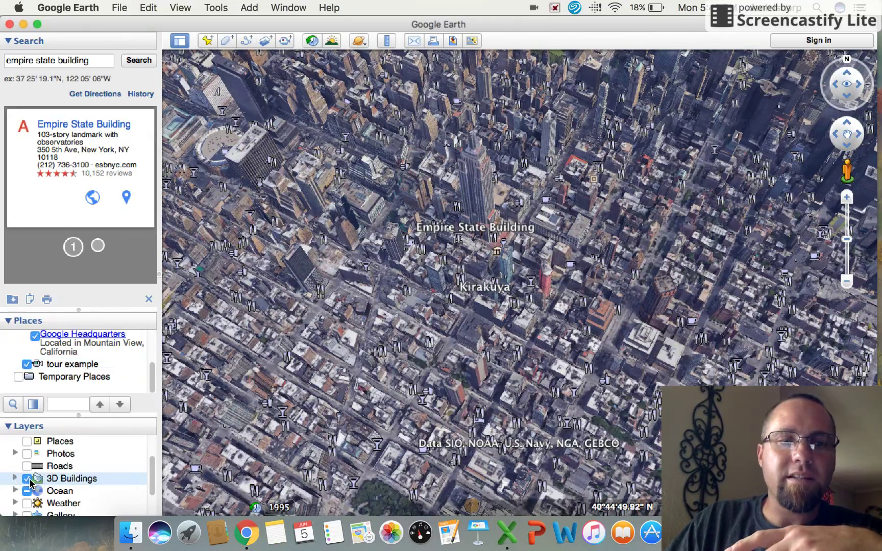
Step: Toggle the 3D Buildings layer off and back on, then zoom in close on the Empire State Building
left_click(27, 479)
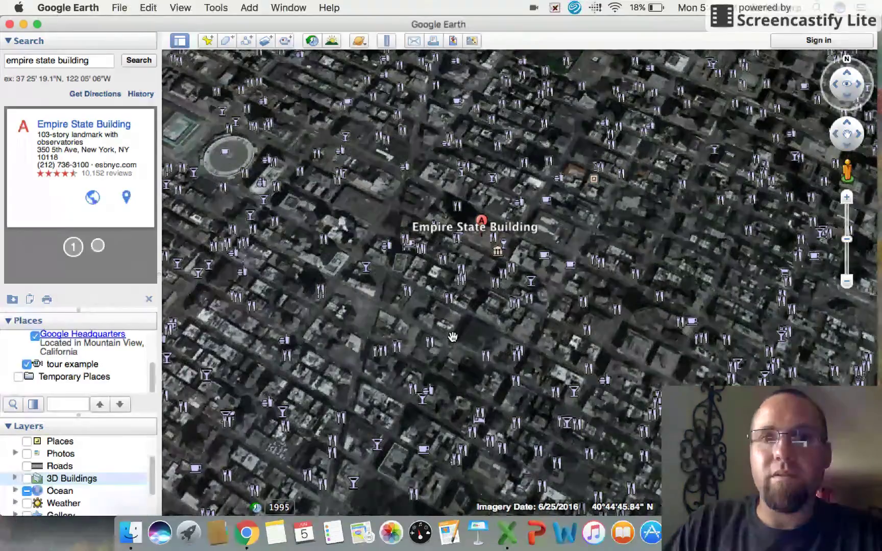
left_click(27, 479)
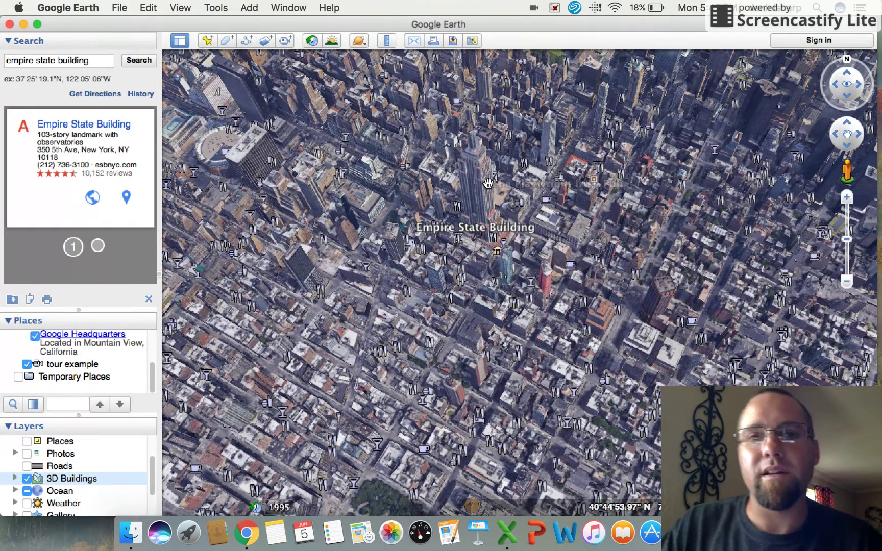
left_click(846, 198)
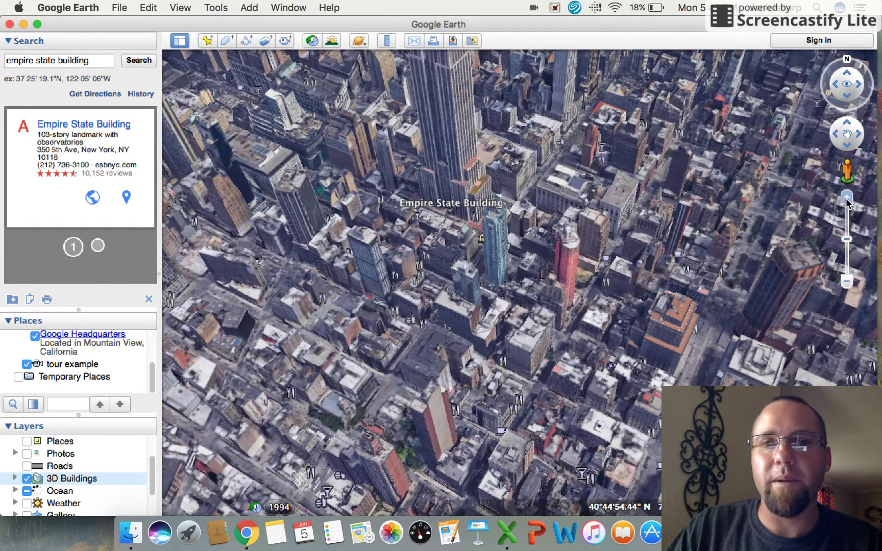
scroll(645, 327, "up", 3)
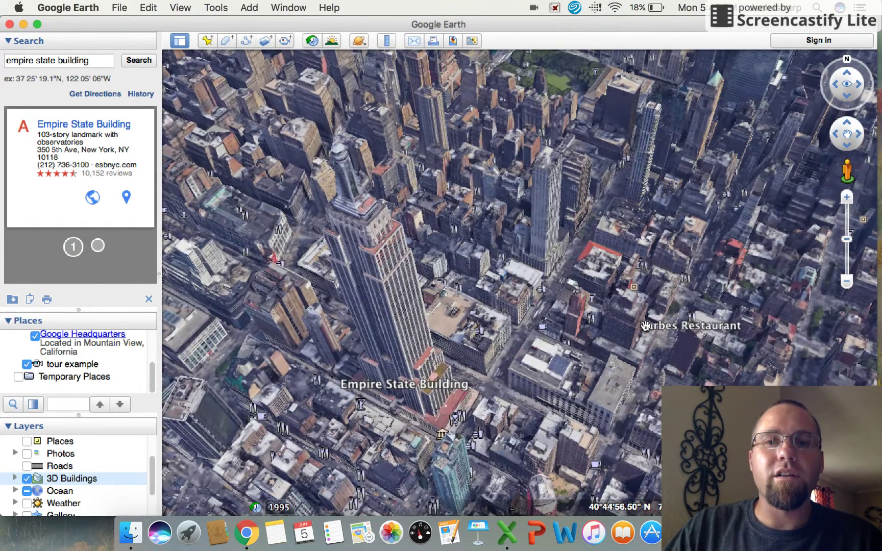
Step: Add a new placemark and drag its pin to the foot of the Empire State Building
left_click(209, 41)
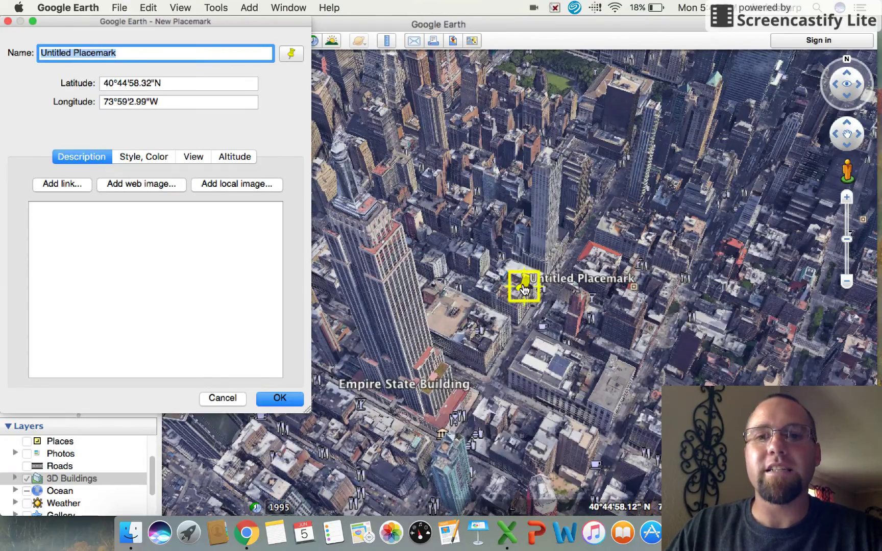
left_click_drag(524, 287, 453, 383)
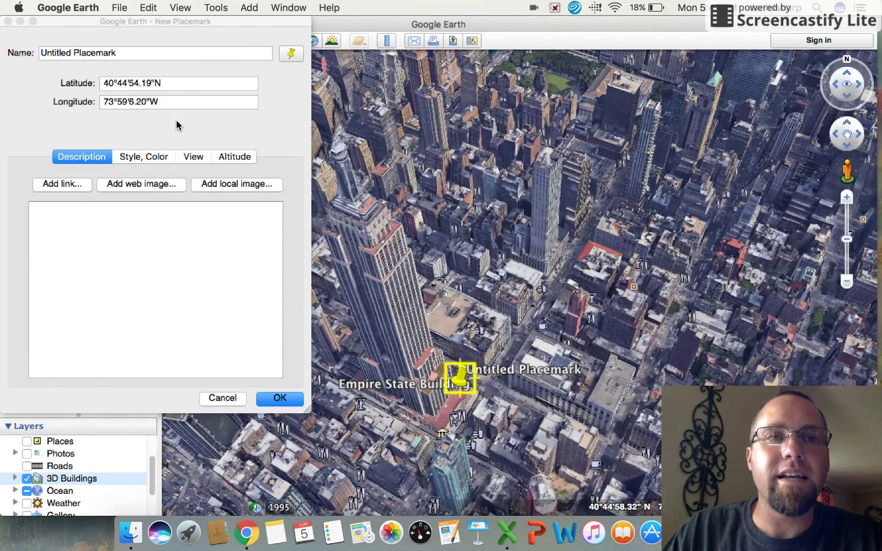
Step: Try Relative to ground altitude for the placemark, then set it back to Clamped to ground at 0m
left_click(143, 157)
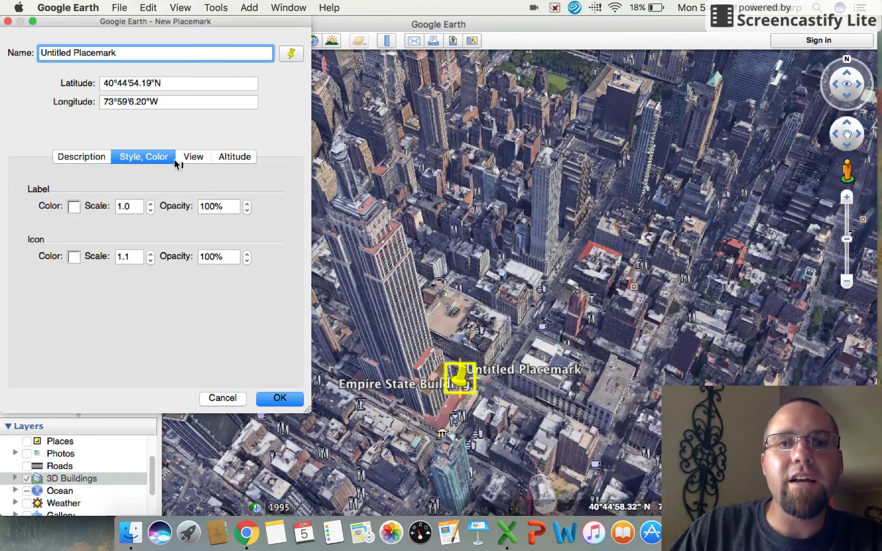
left_click(202, 160)
left_click(236, 157)
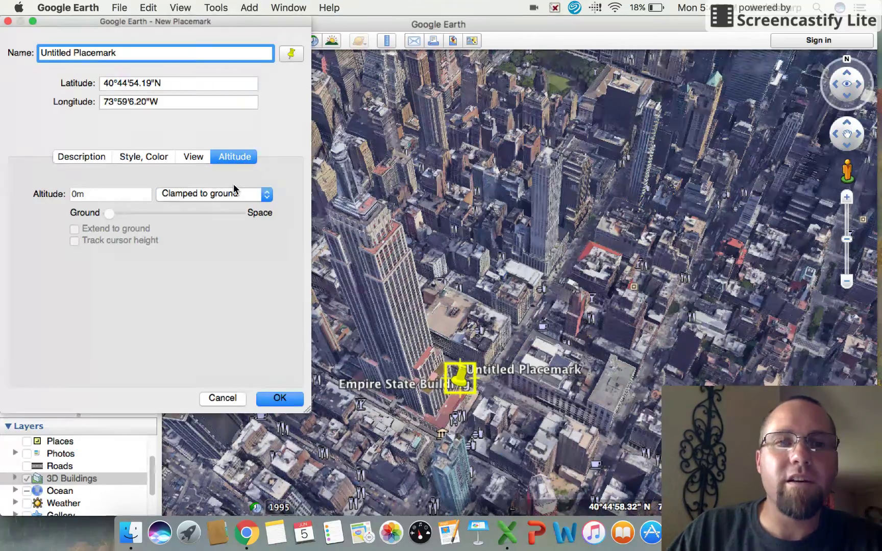
left_click(268, 201)
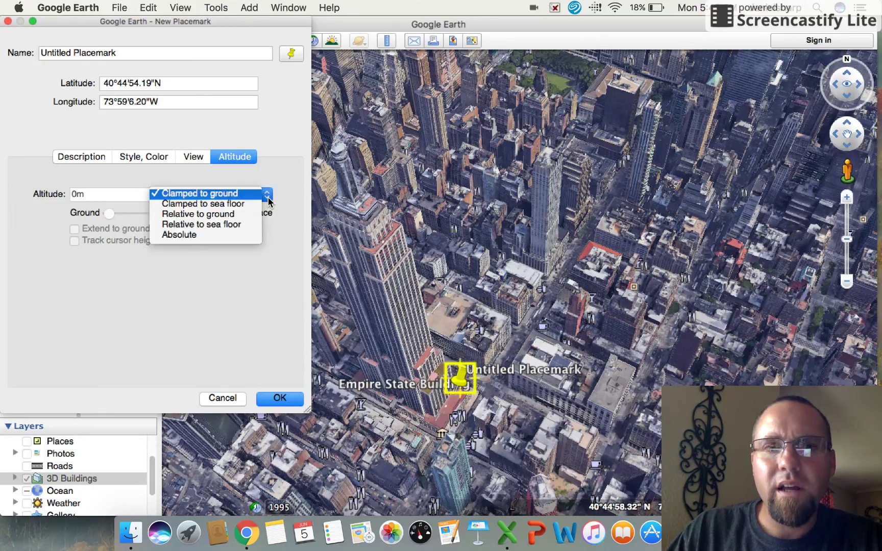
left_click(221, 213)
left_click_drag(461, 378, 451, 396)
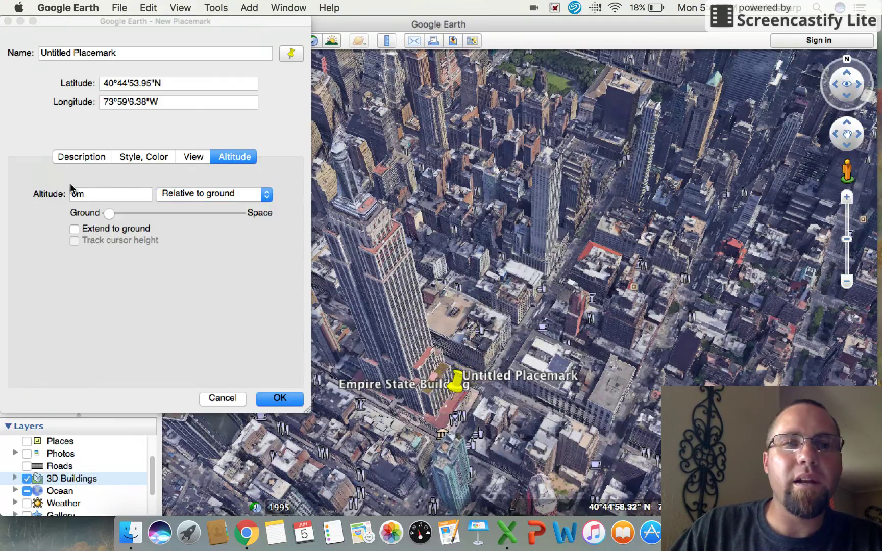
left_click_drag(110, 213, 93, 225)
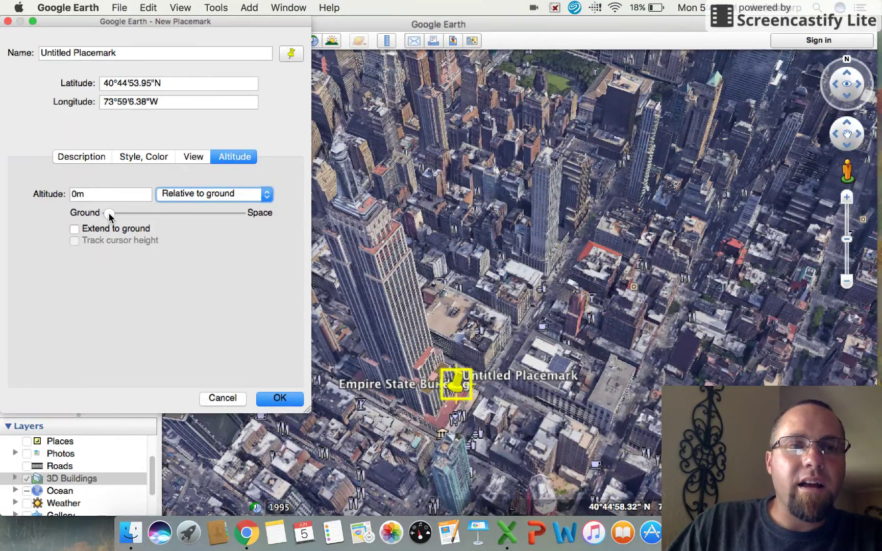
left_click(230, 193)
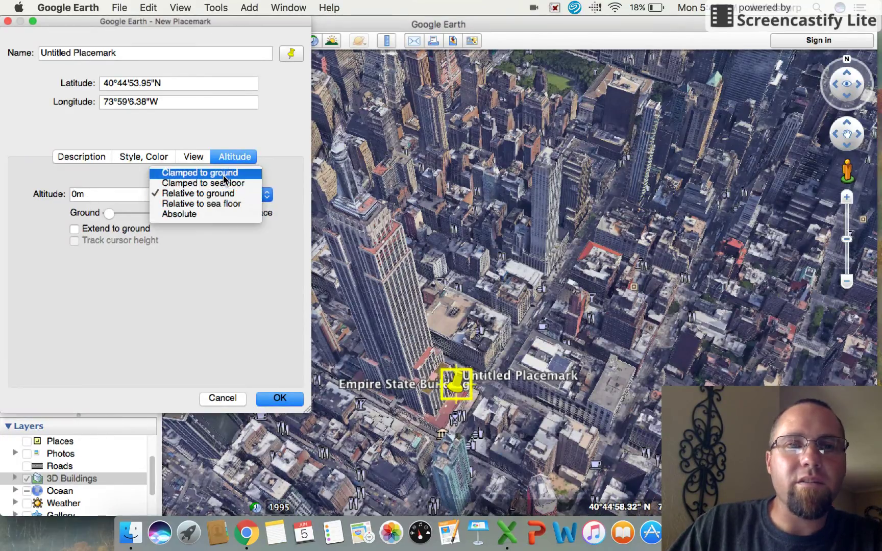
left_click(224, 173)
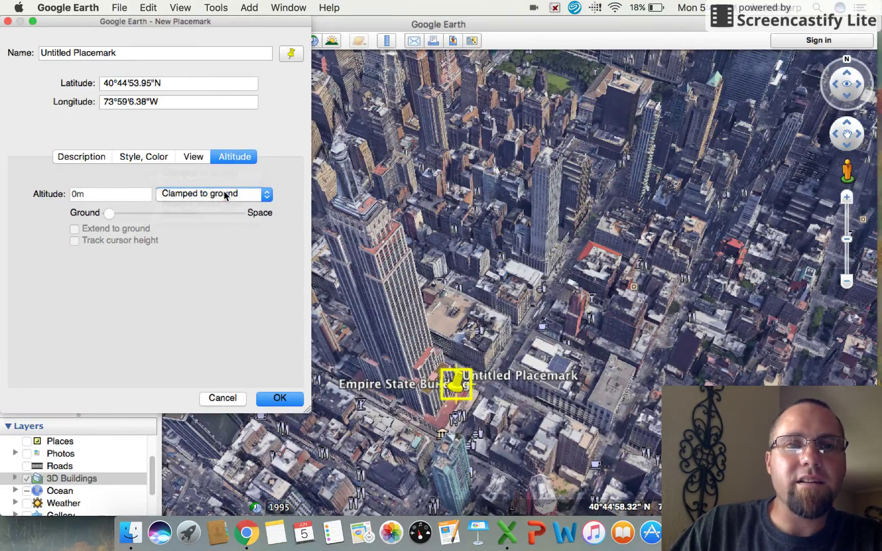
Step: Rename the placemark to 'empire state building', save it, and pan the tower into view
left_click(138, 50)
double_click(137, 50)
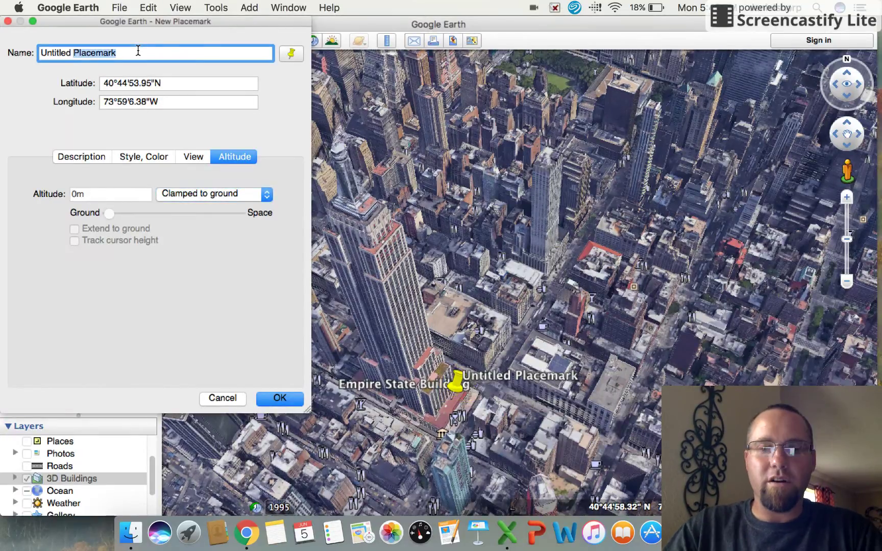
key("BackSpace")
key("BackSpace")
key("BackSpace")
key("BackSpace")
key("BackSpace")
key("BackSpace")
key("BackSpace")
key("BackSpace")
key("BackSpace")
key("BackSpace")
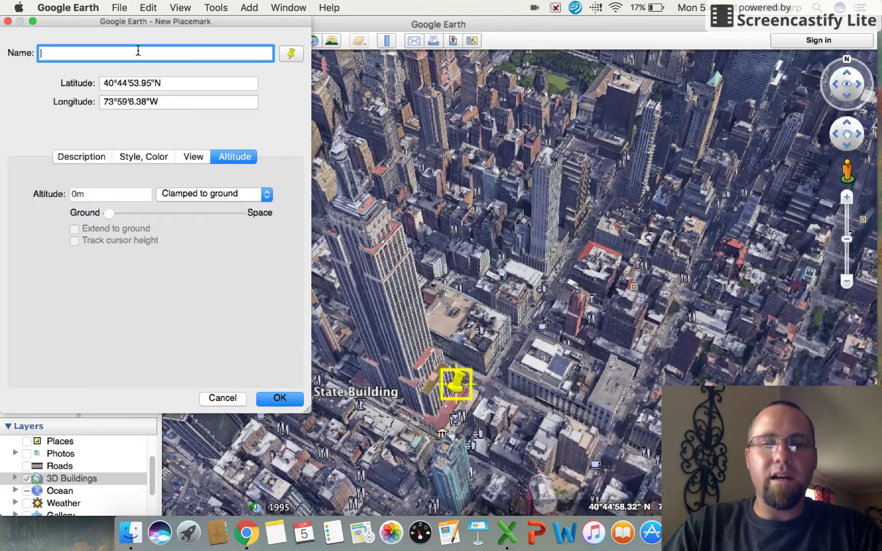
type("empire sta")
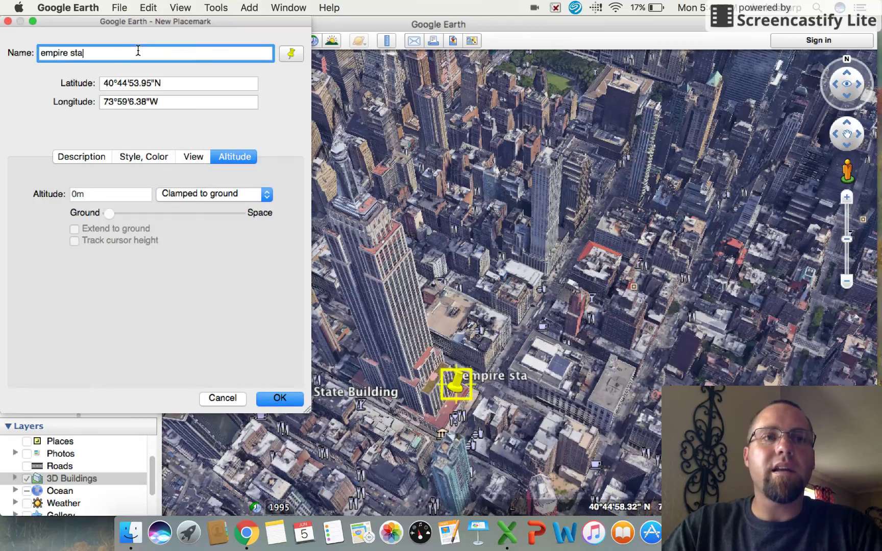
type("te buildin")
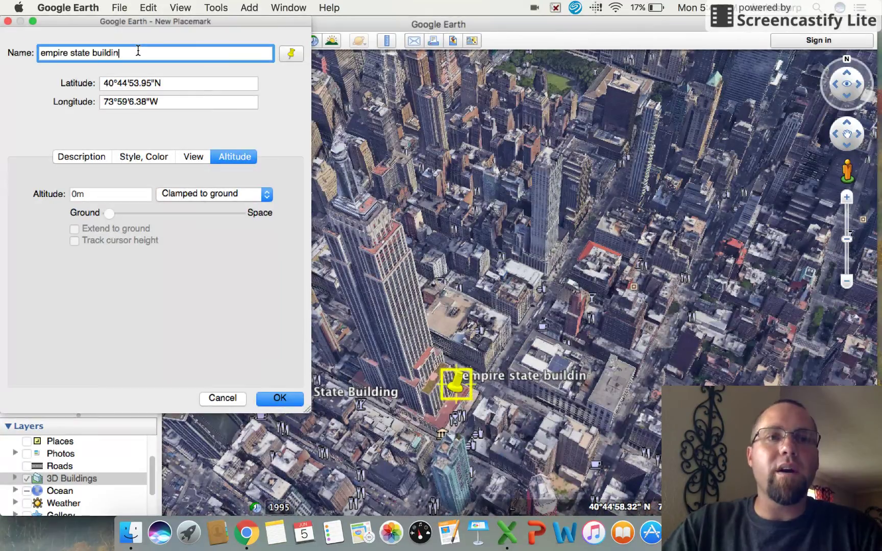
type("g")
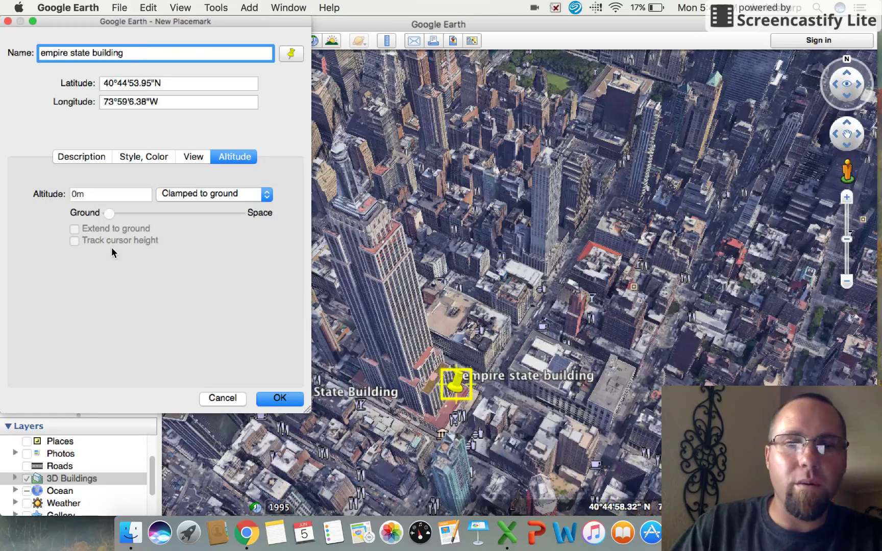
left_click(280, 400)
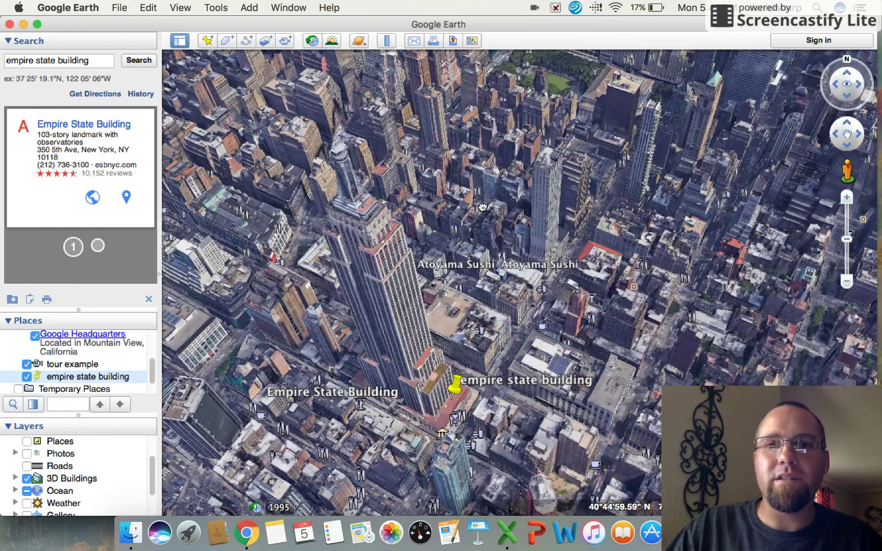
left_click_drag(504, 269, 485, 252)
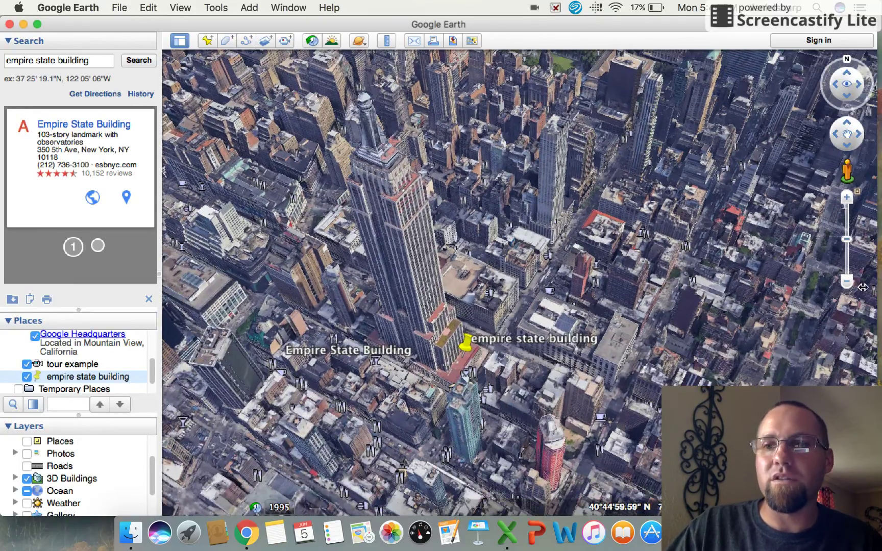
Step: Zoom out, turn on the Roads layer and turn off 3D Buildings
left_click(847, 281)
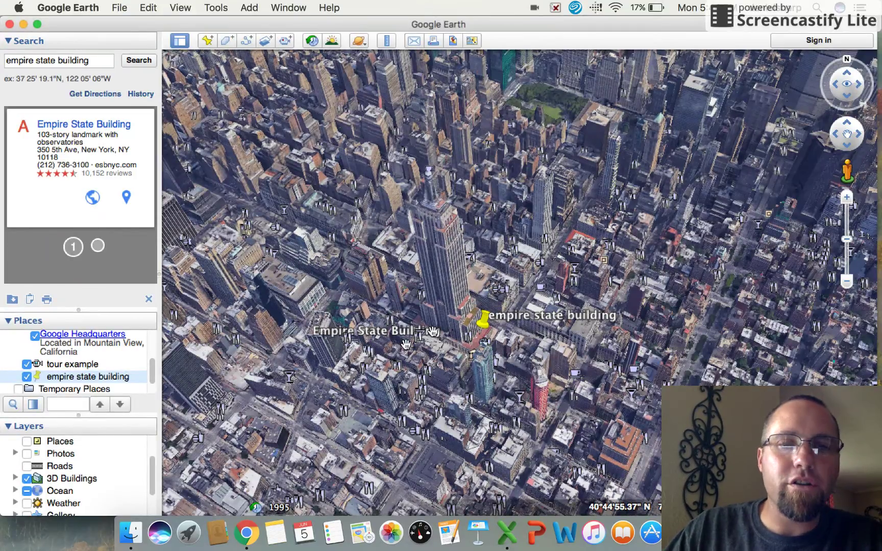
left_click(26, 467)
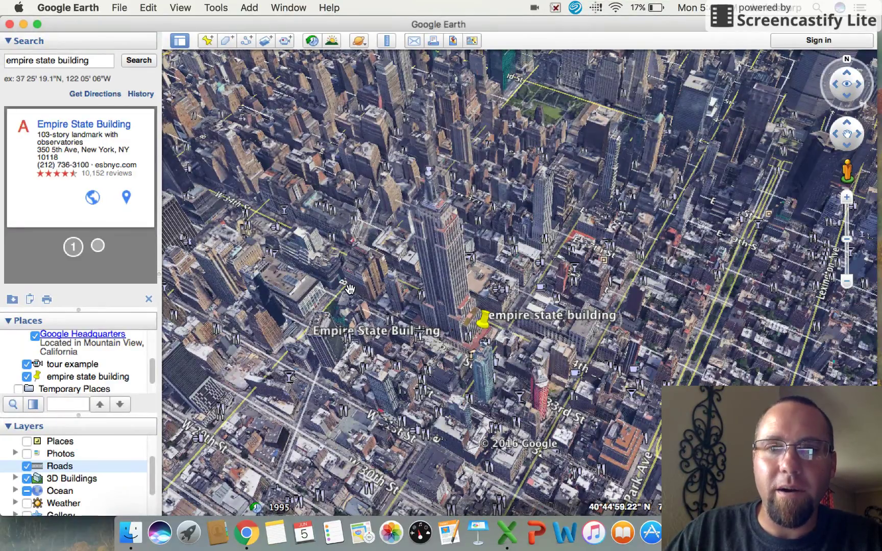
left_click(26, 478)
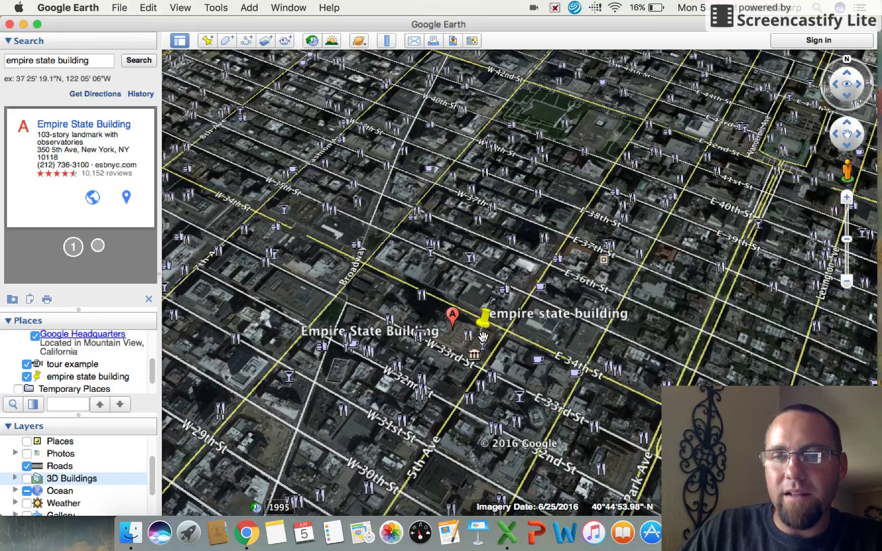
Step: Create a new path and enter the name 'jogging trail'
left_click(246, 41)
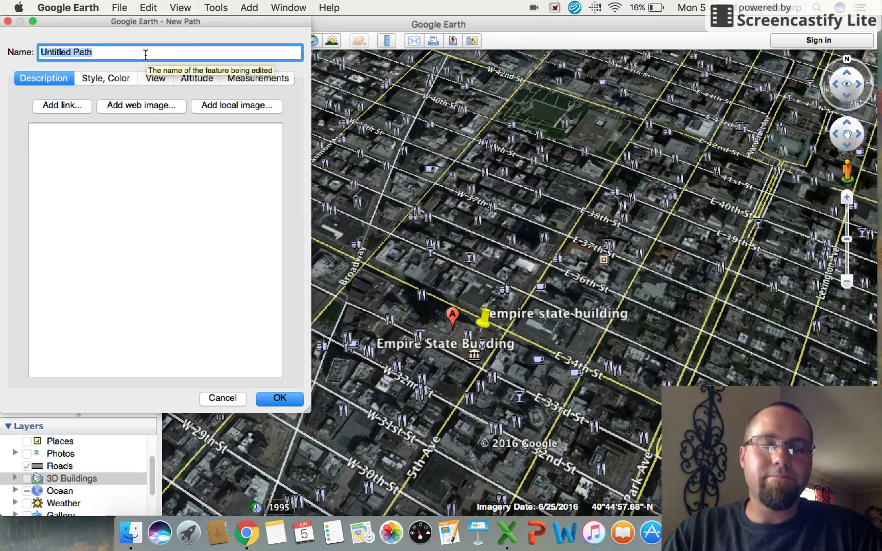
type("jogging")
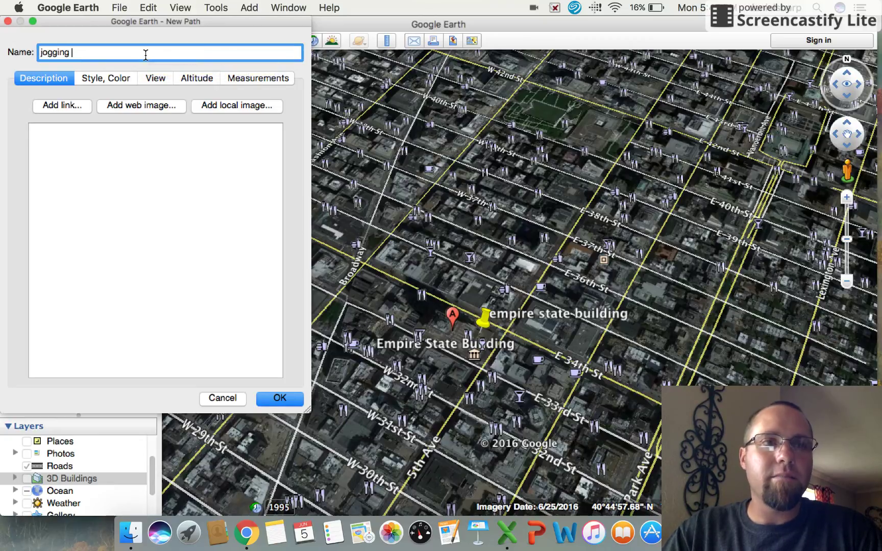
type(" trail")
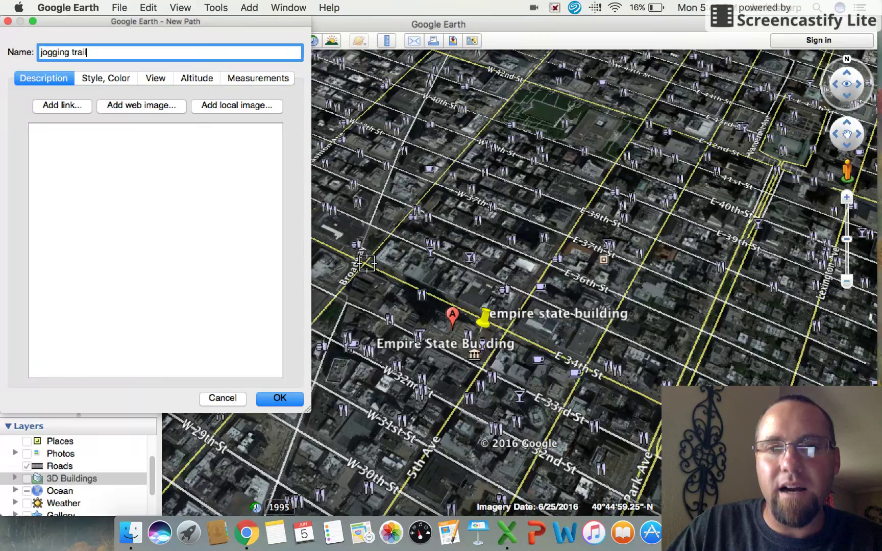
Step: Draw the path from Broadway past the pin, along 5th Ave and W 31st St, closing it at Broadway
mouse_move(367, 263)
left_mouse_down()
mouse_move(398, 270)
mouse_move(416, 290)
mouse_move(452, 305)
left_mouse_up()
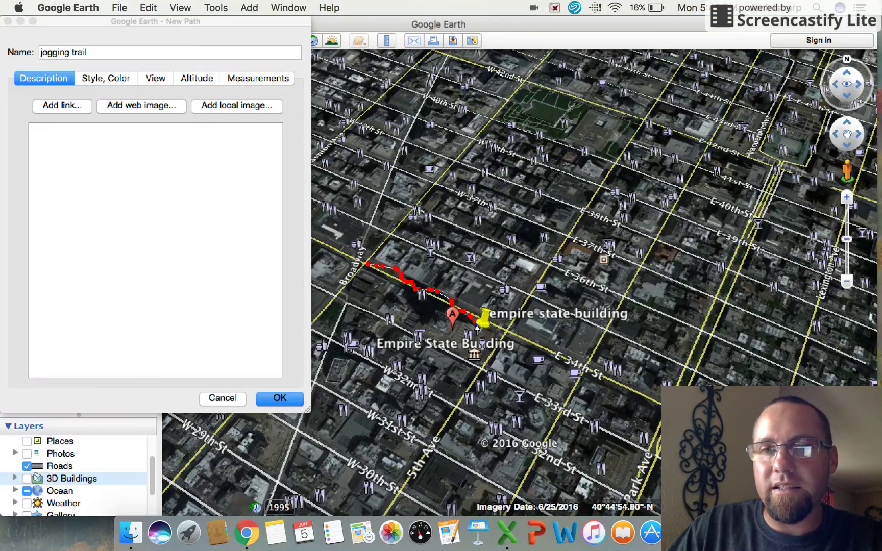
mouse_move(498, 336)
left_mouse_down()
mouse_move(501, 353)
mouse_move(479, 401)
mouse_move(427, 450)
mouse_move(300, 374)
mouse_move(292, 342)
left_mouse_up()
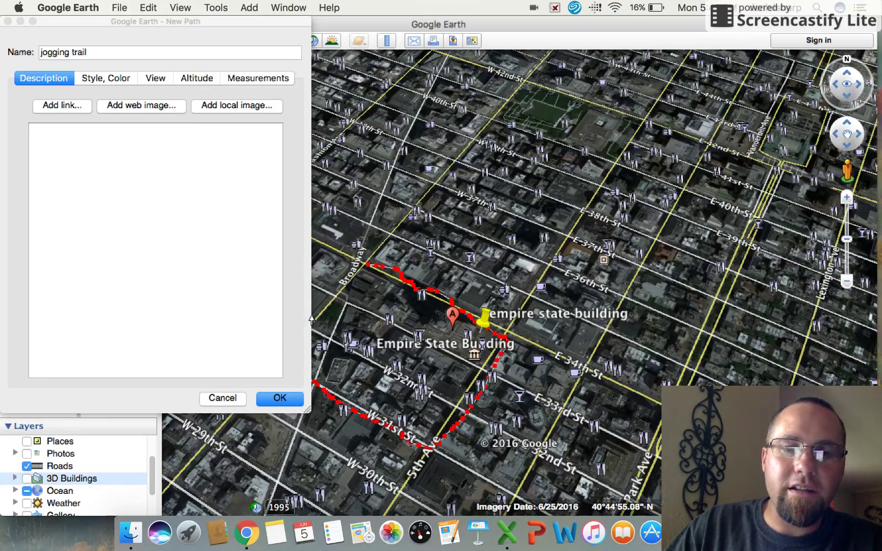
left_click_drag(327, 308, 340, 292)
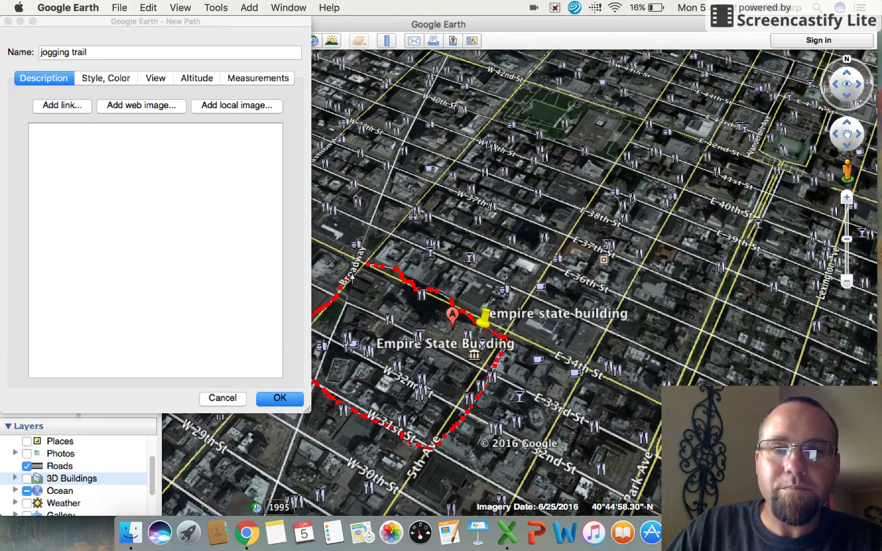
left_click(363, 265)
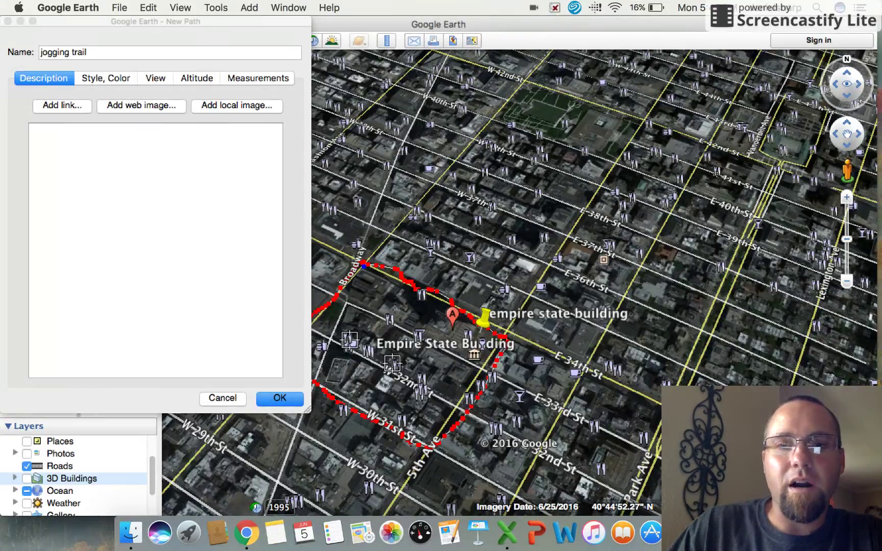
Step: Check the path's Measurements, keeping Miles, to read a length of 0.73 miles
left_click(95, 81)
left_click(160, 79)
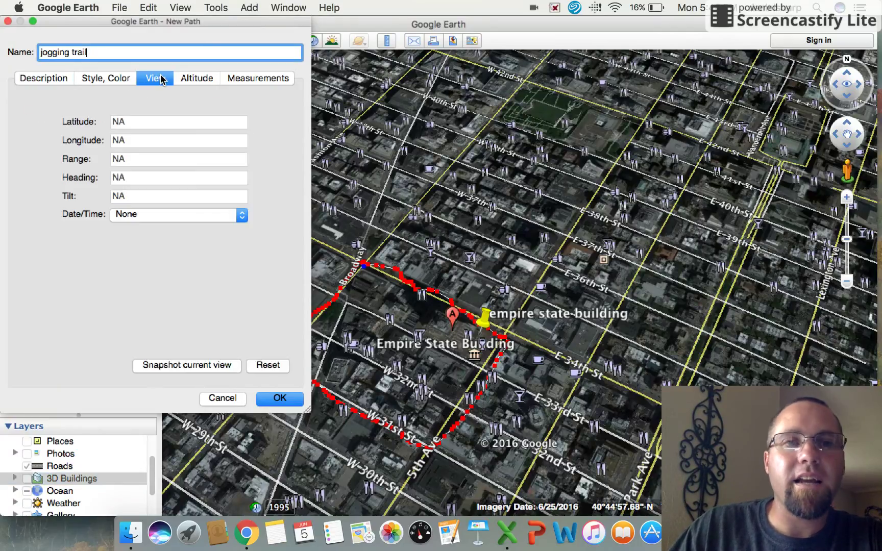
left_click(193, 81)
left_click(277, 82)
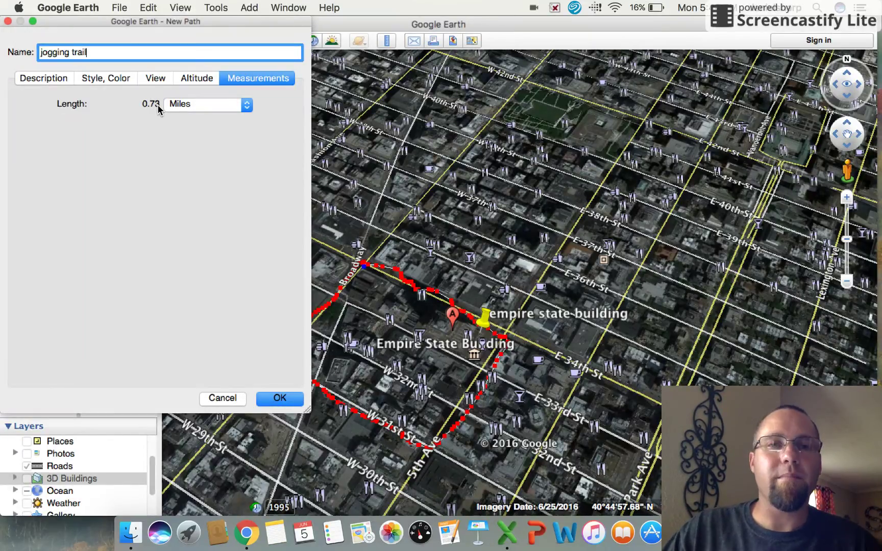
left_click(246, 106)
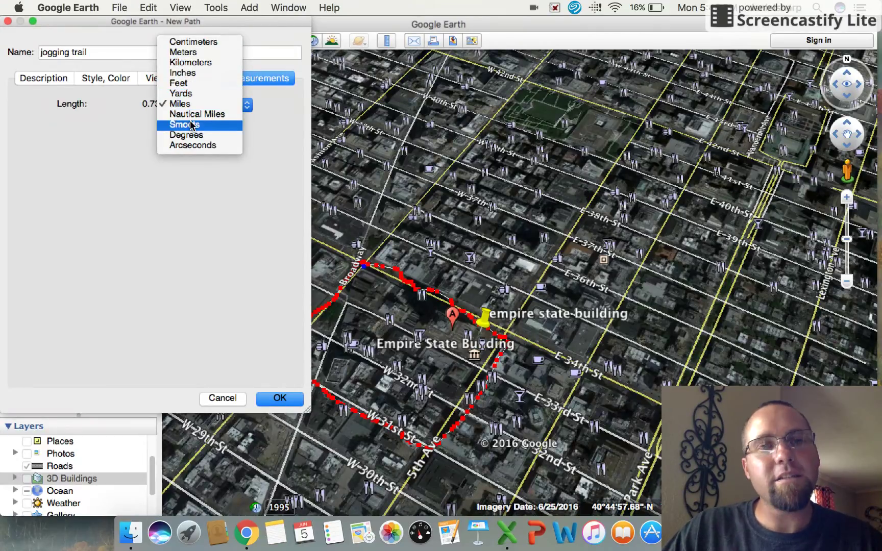
left_click(197, 208)
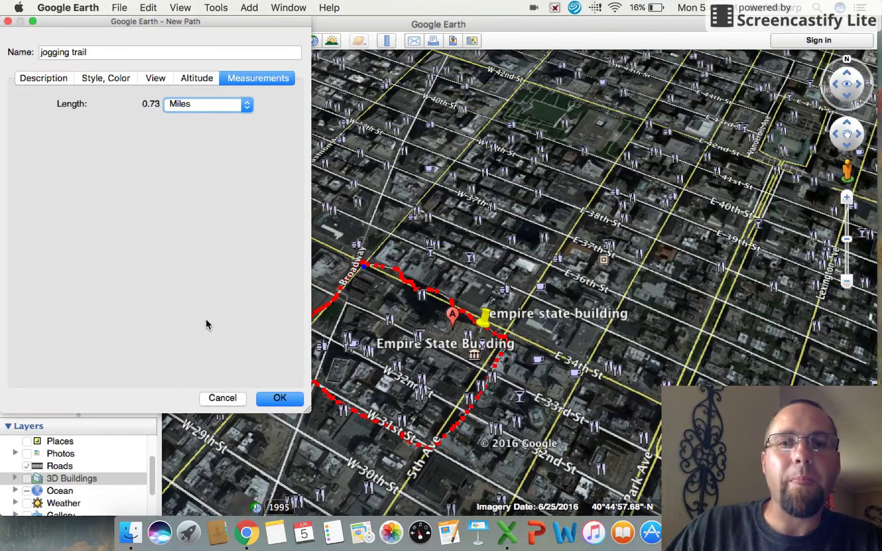
Step: Save the jogging trail path and display historical imagery from 2/19/2005
left_click(280, 399)
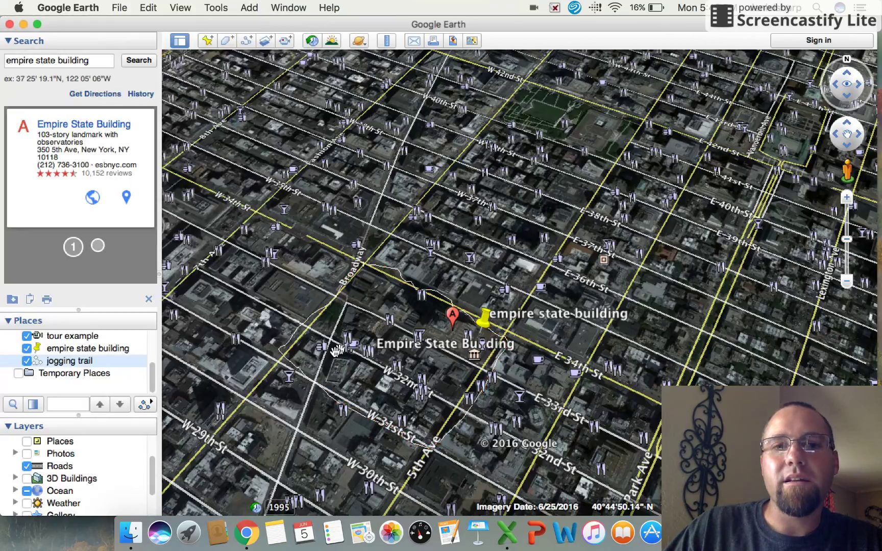
left_click(312, 40)
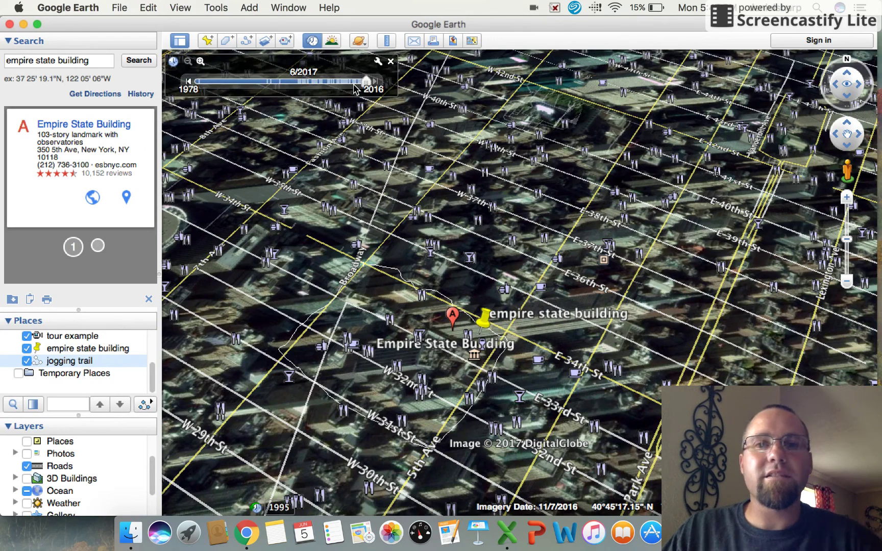
left_click(317, 82)
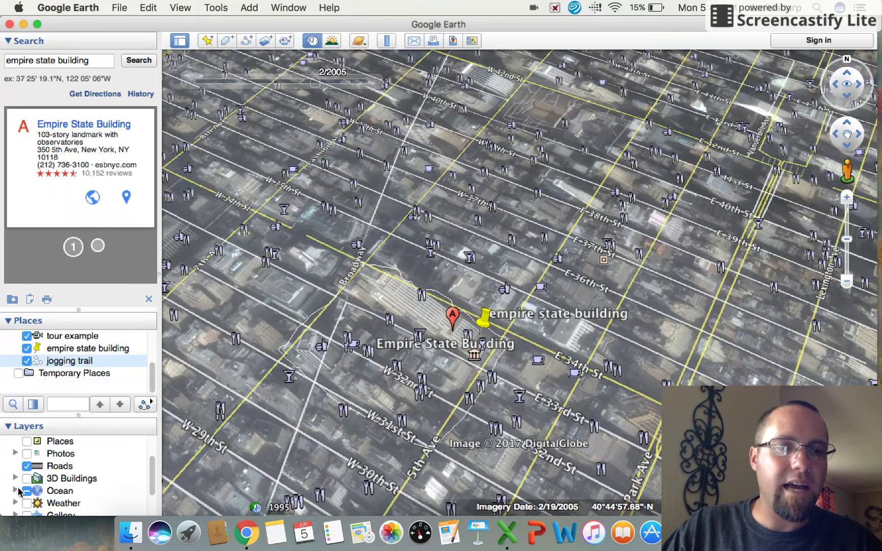
Step: Hide roads and street names, then step historical imagery back to 1994 and the oldest, 1978
left_click(27, 468)
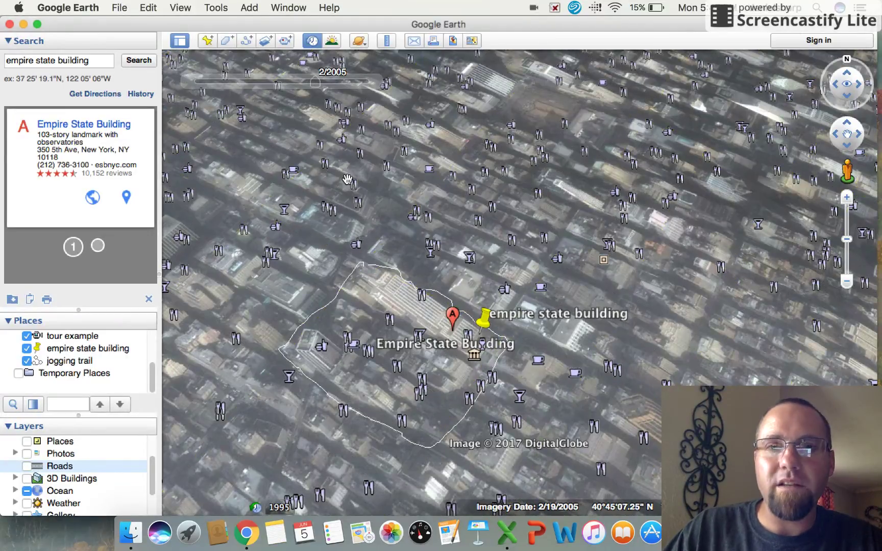
left_click(269, 82)
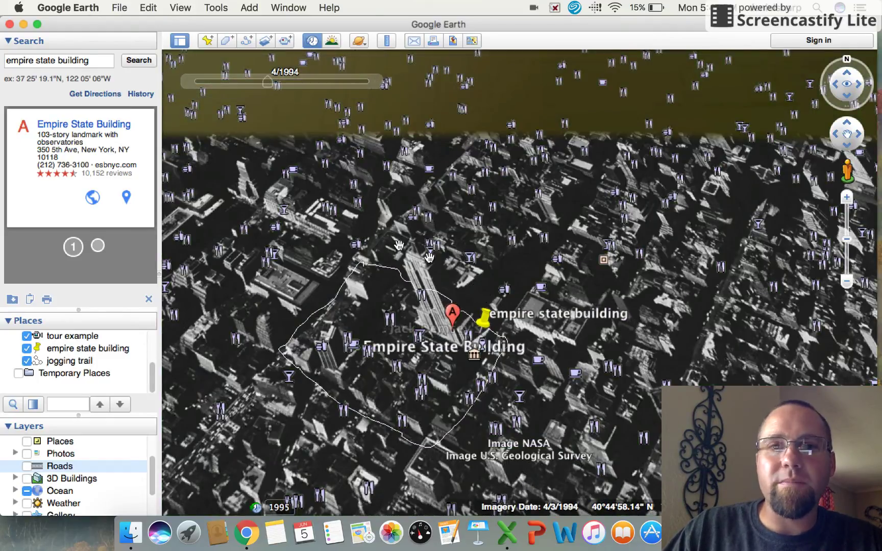
mouse_move(271, 91)
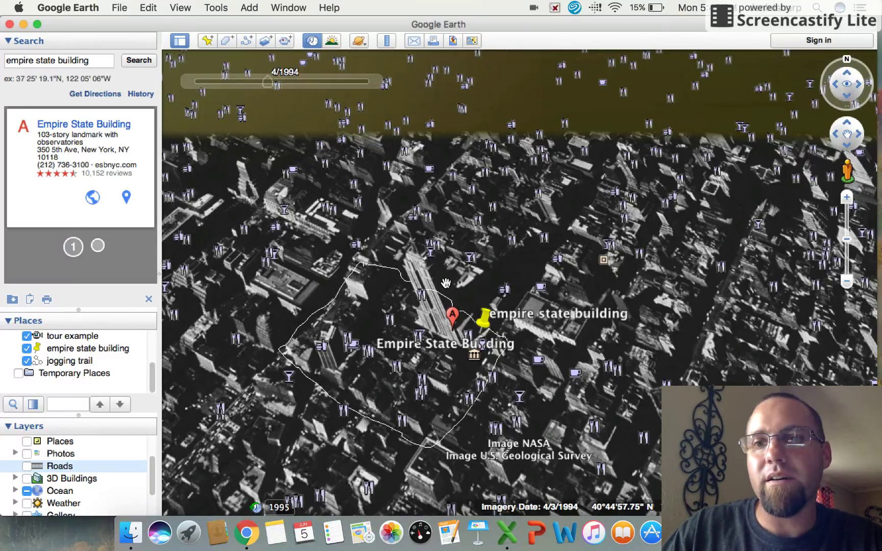
mouse_move(213, 83)
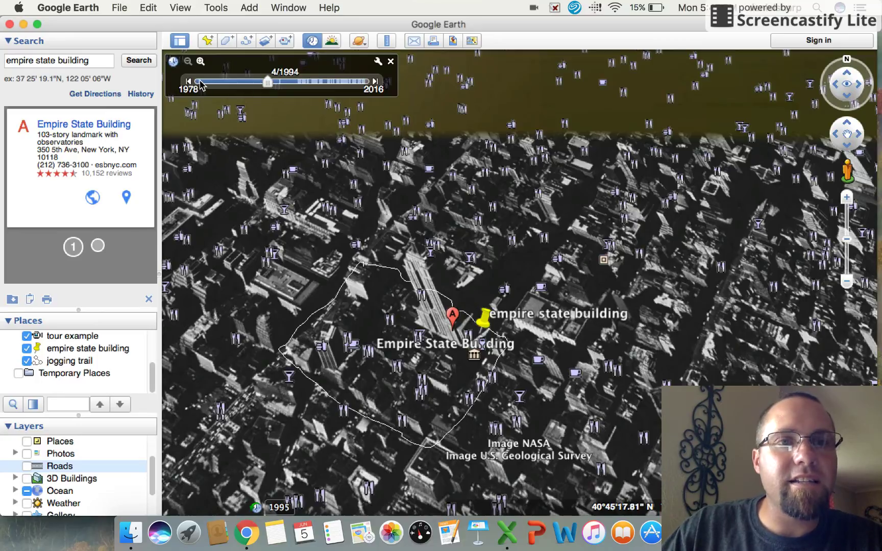
left_click(200, 83)
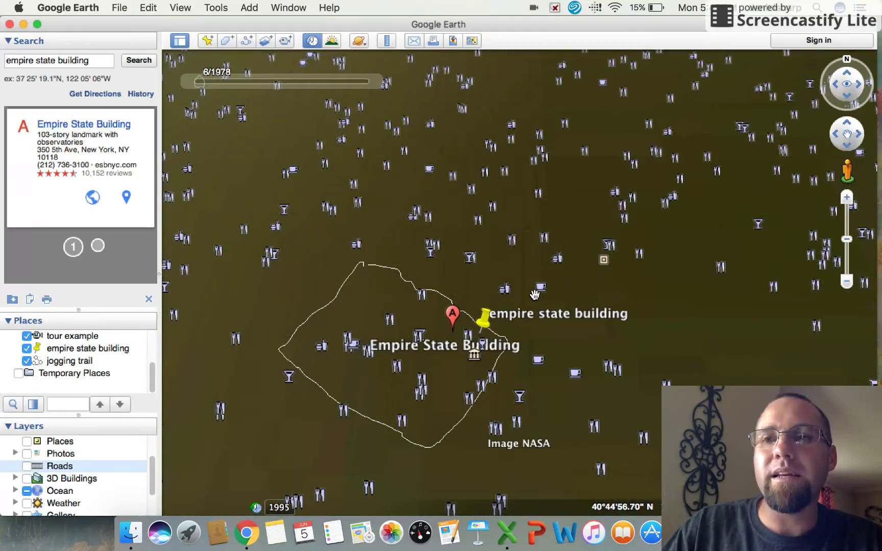
Step: Move forward through the 1995 and 2015 imagery, then turn historical imagery off
left_click(274, 82)
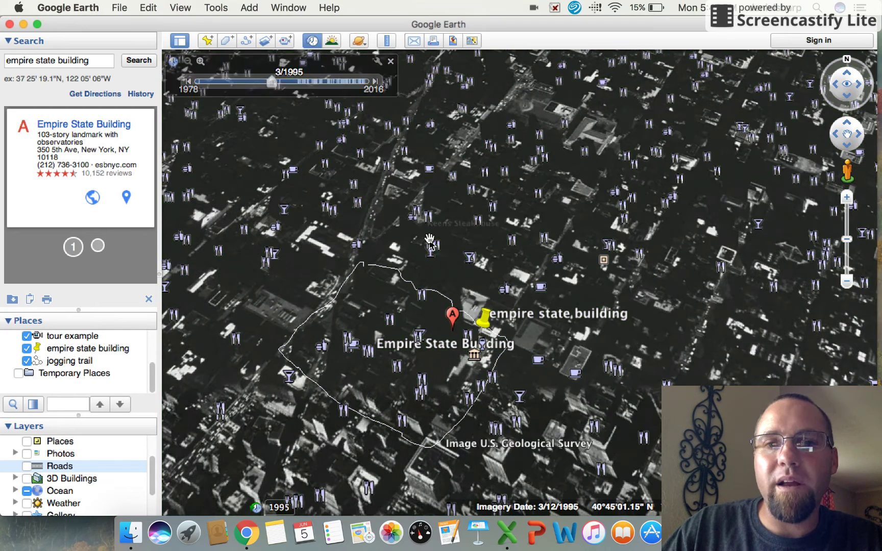
left_click(361, 82)
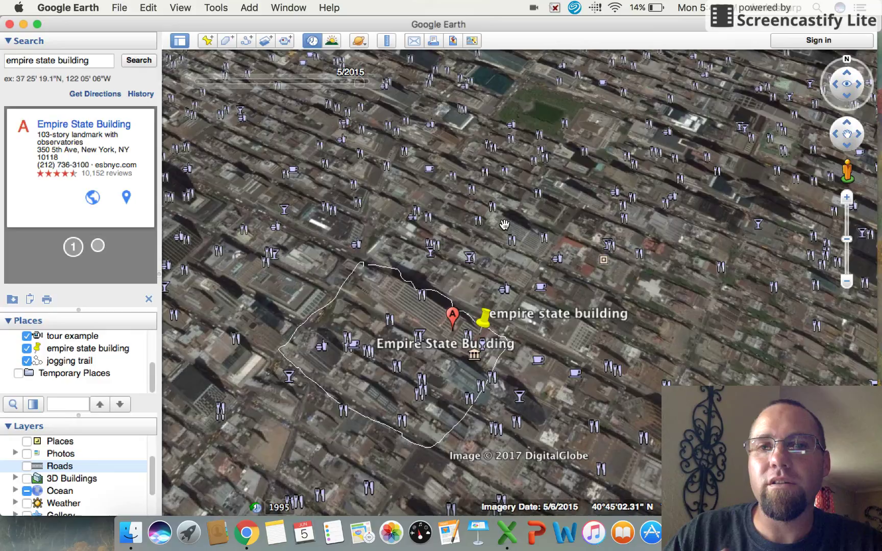
mouse_move(358, 64)
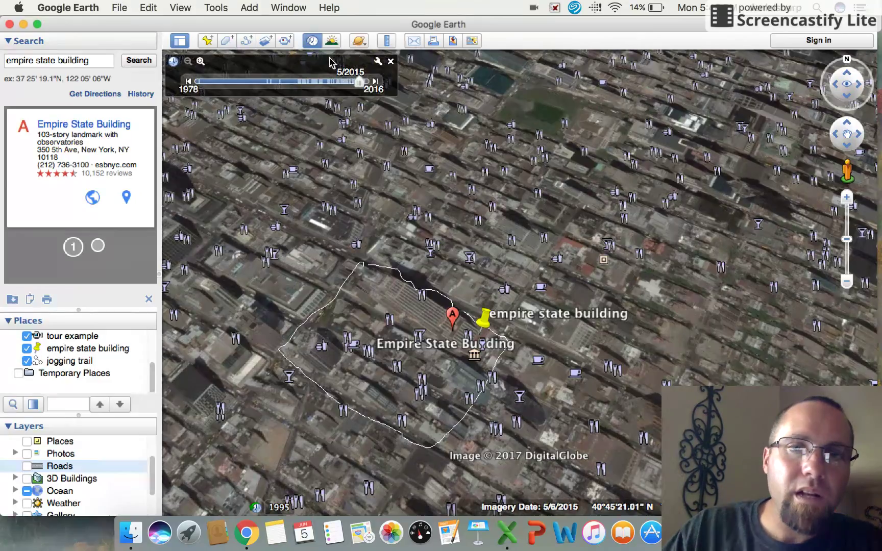
left_click(390, 62)
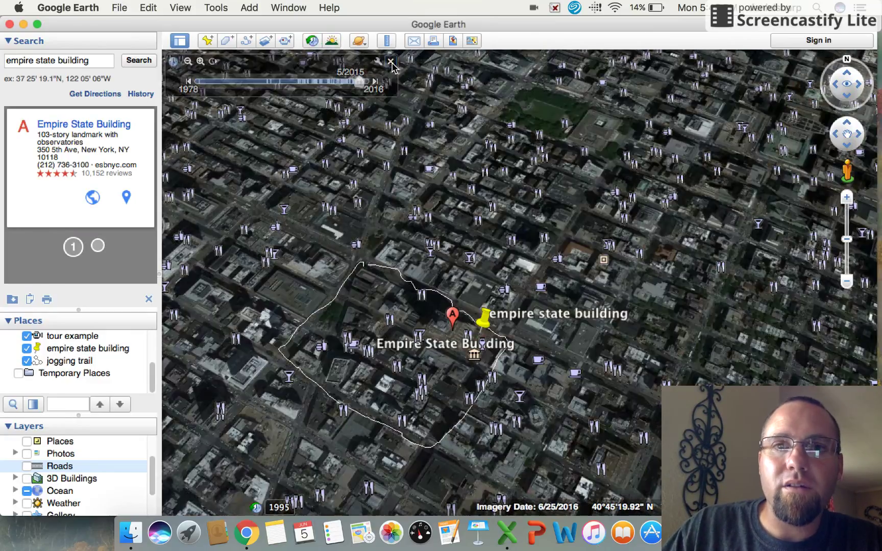
Step: Turn on sunlight, set the time to 7:52 pm on 6/5/2017, and bring up the Ruler
left_click(331, 44)
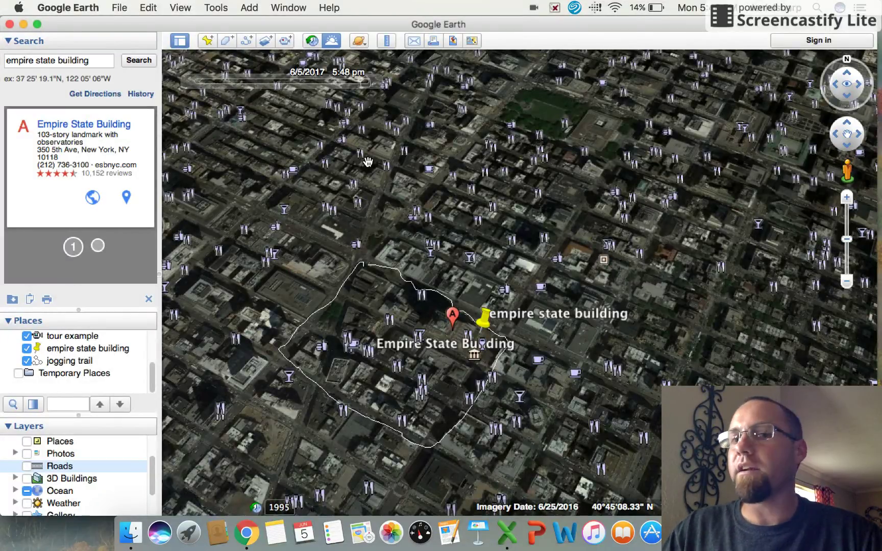
mouse_move(356, 86)
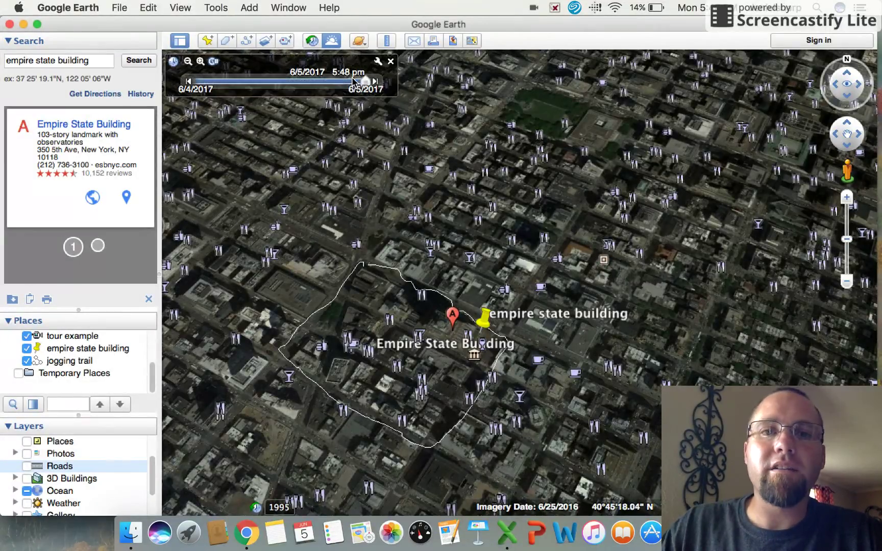
left_click_drag(366, 82, 317, 90)
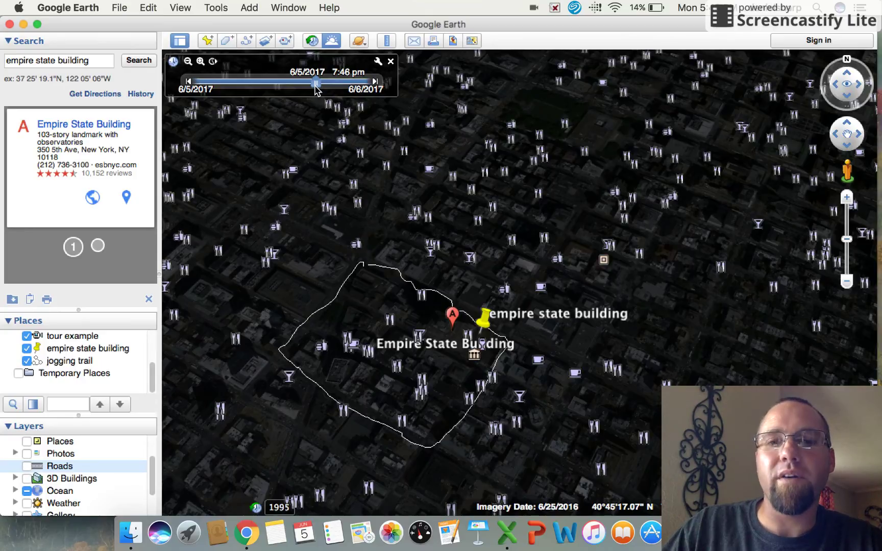
left_click_drag(316, 91, 317, 90)
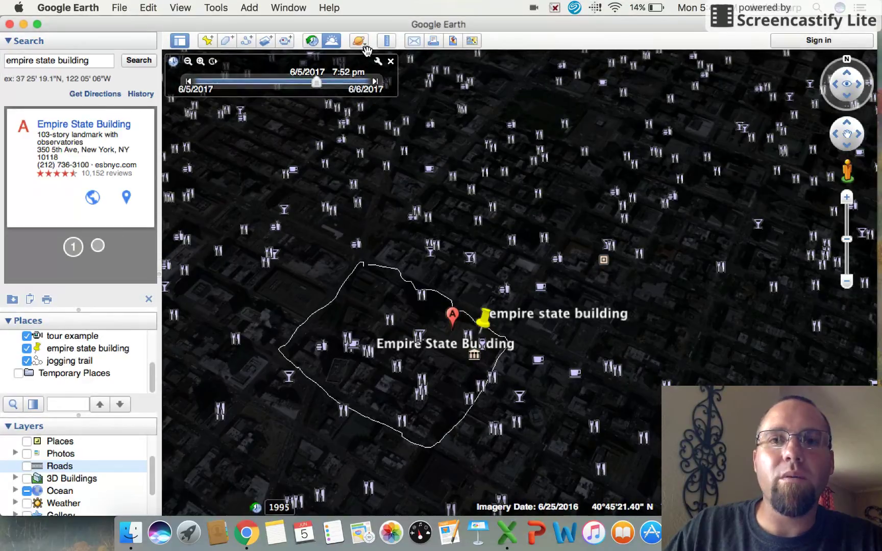
left_click(386, 42)
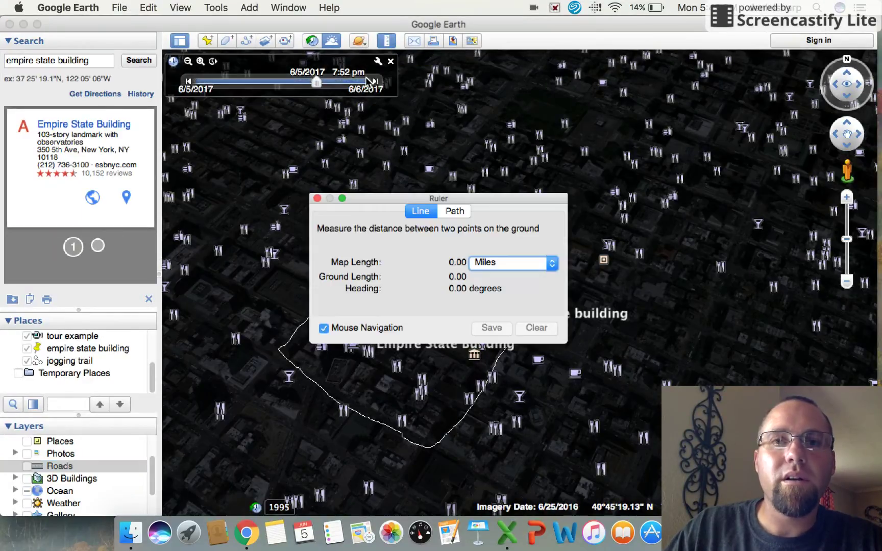
Step: Turn sunlight off and move the Ruler window away from the middle of the map
left_click(391, 62)
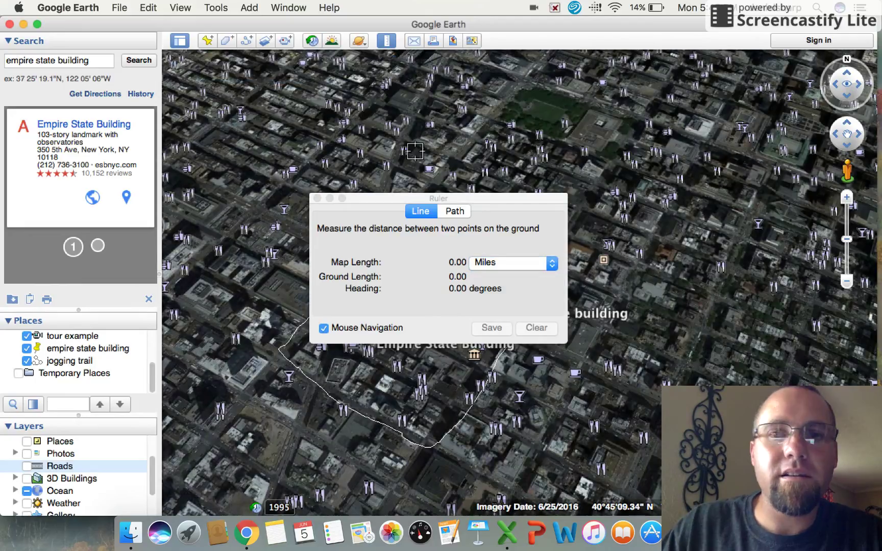
left_click_drag(507, 205, 360, 100)
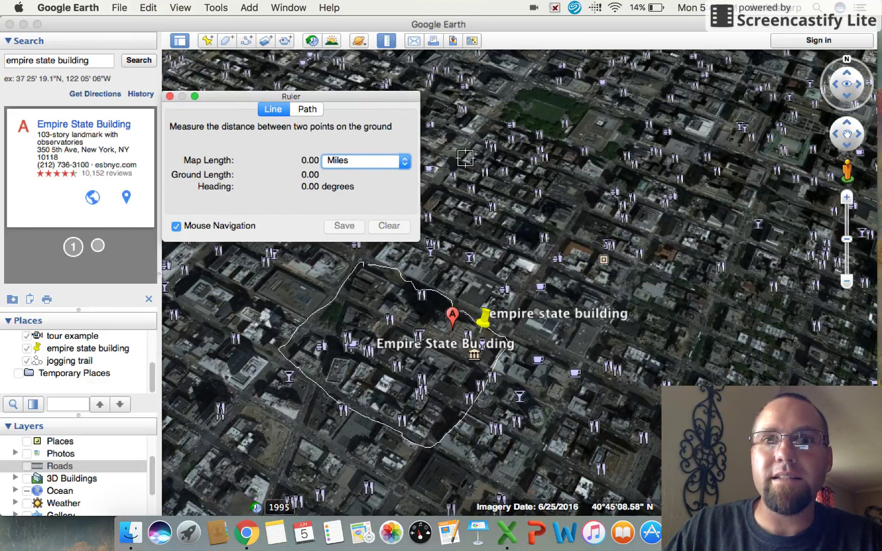
left_click(475, 137)
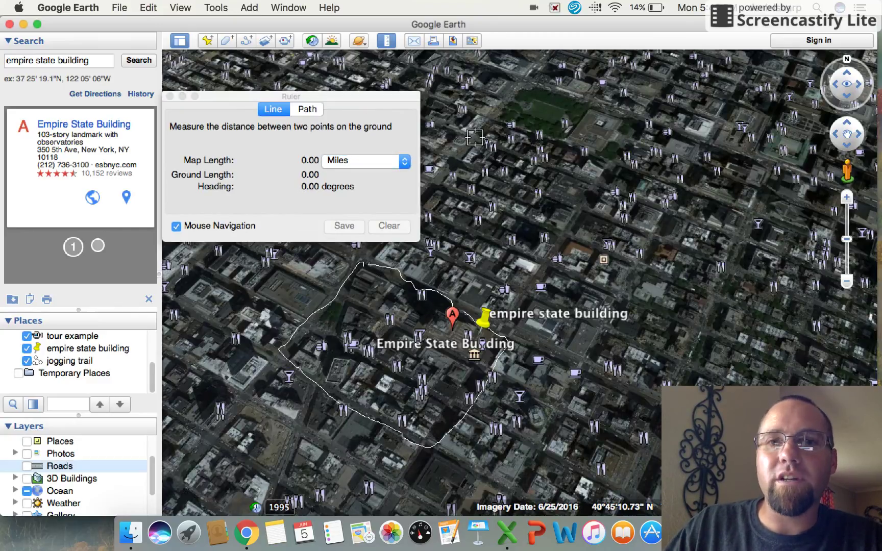
Step: Measure a 0.19-mile line between two points near the park, keeping Miles as the unit
left_click(598, 187)
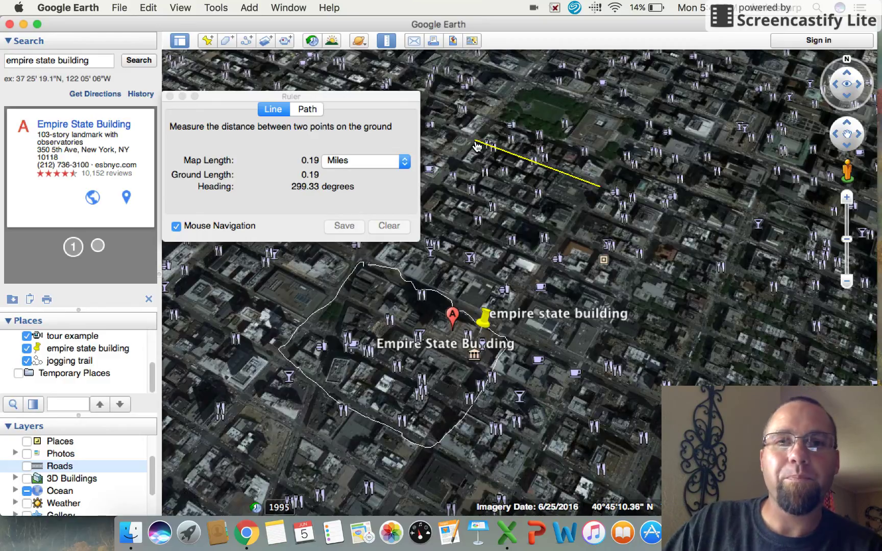
left_click(476, 147)
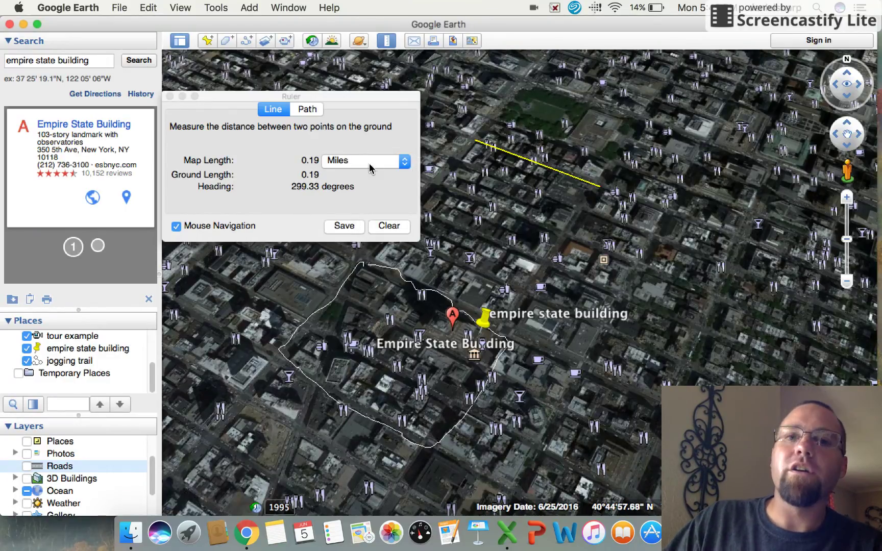
left_click(370, 166)
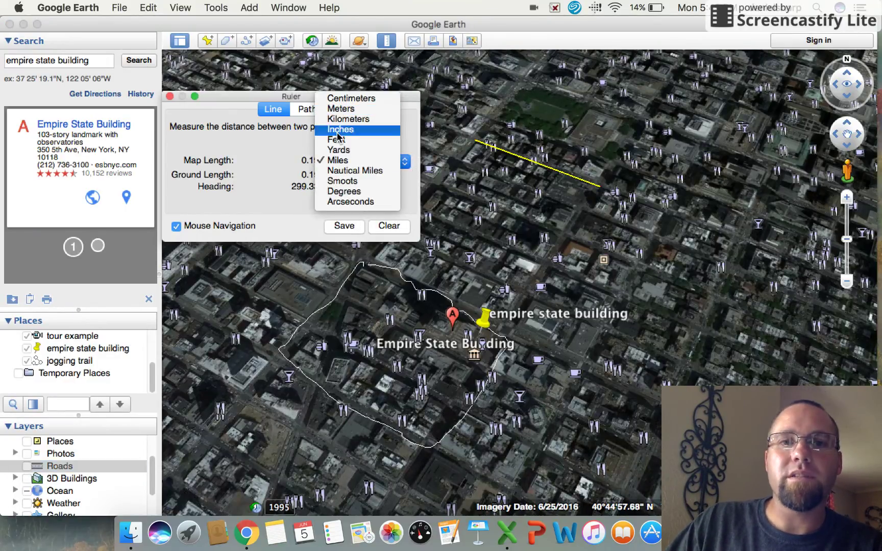
left_click(275, 153)
Step: Trace a Path from the park past the yellow pin to the trail's northern tip, then clear it
left_click(305, 109)
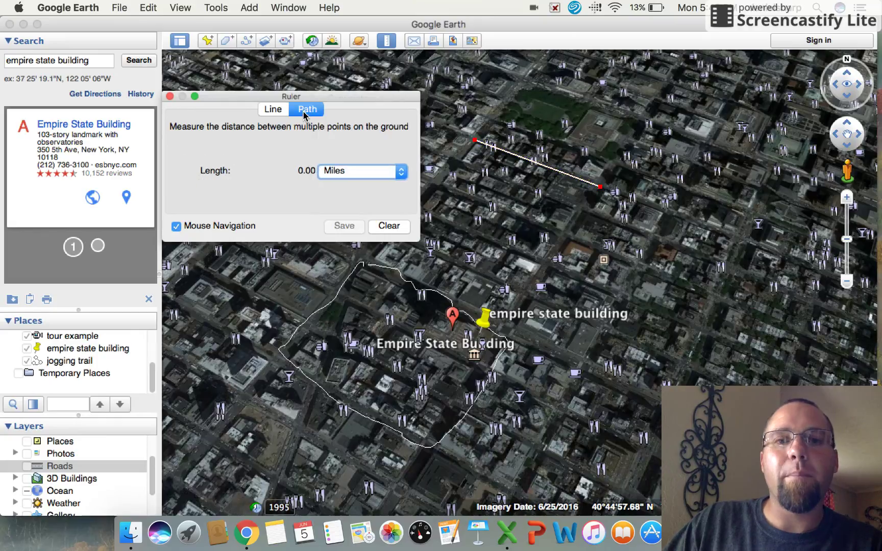
left_click(474, 140)
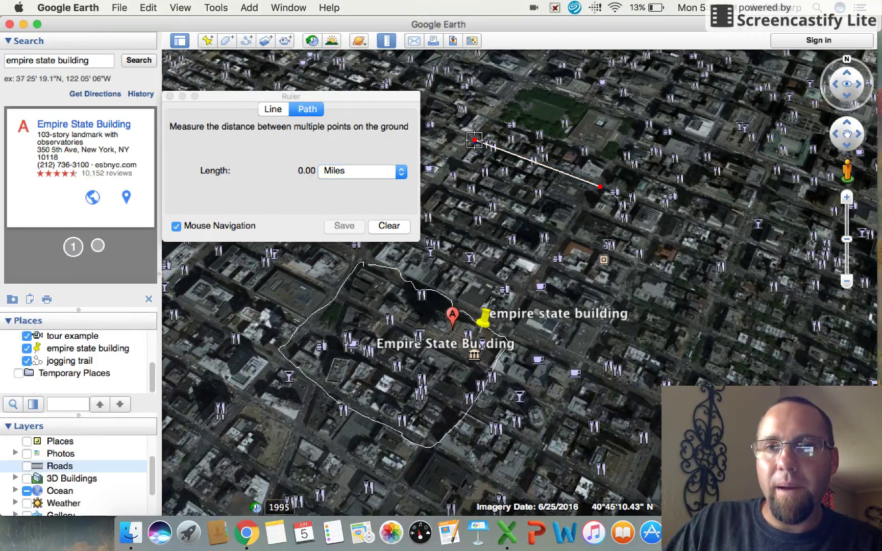
left_click(600, 186)
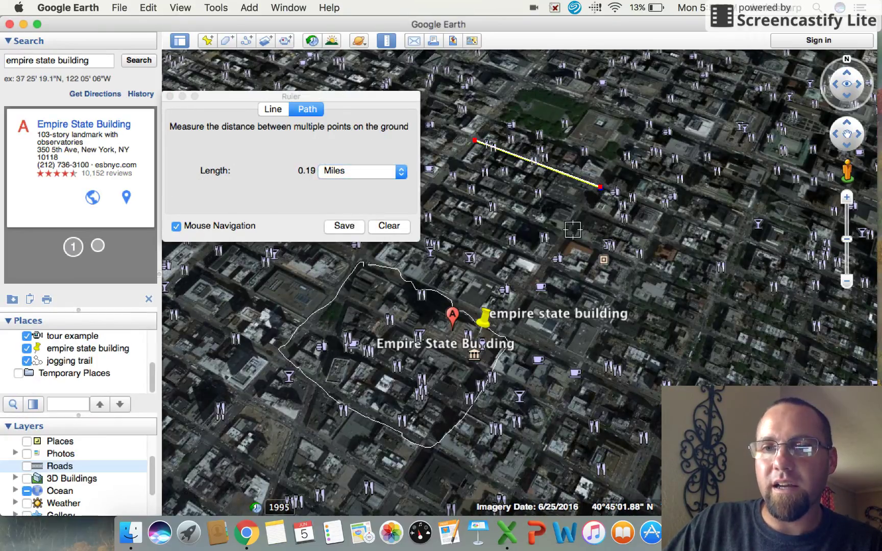
left_click(507, 320)
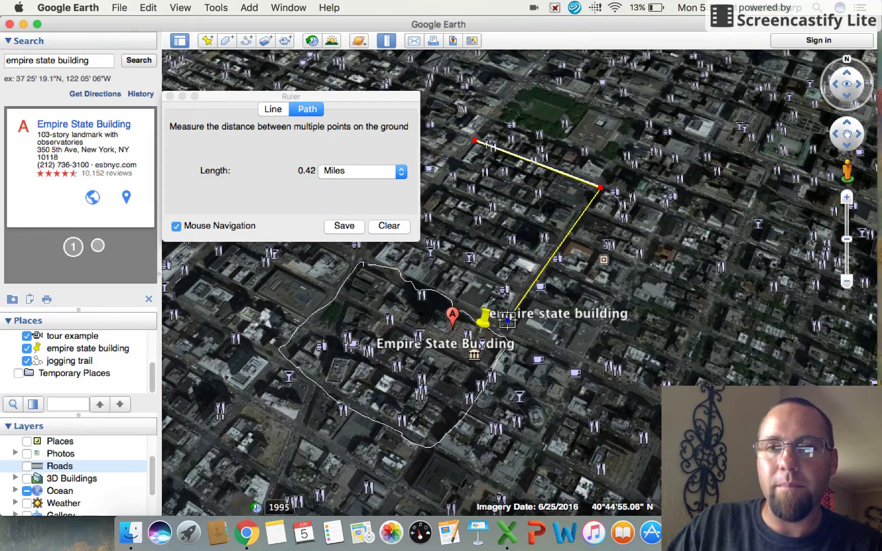
left_click(372, 256)
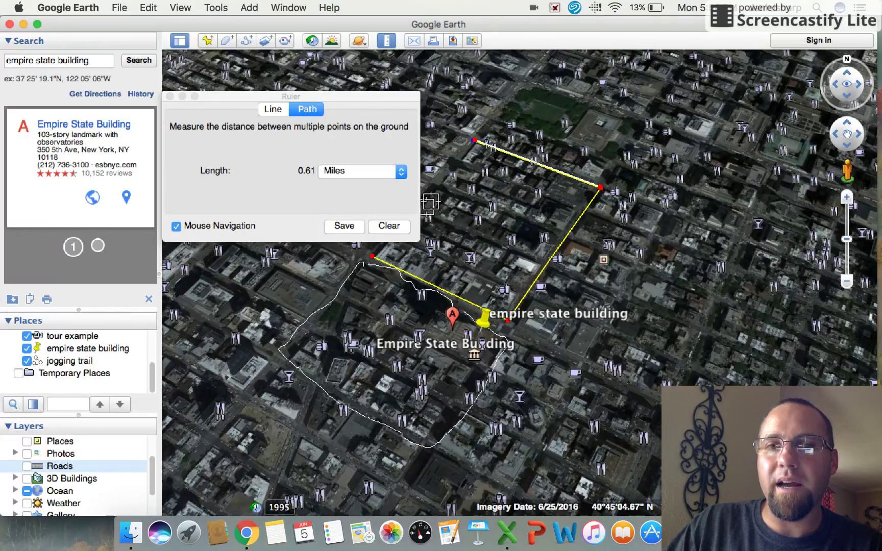
left_click(373, 252)
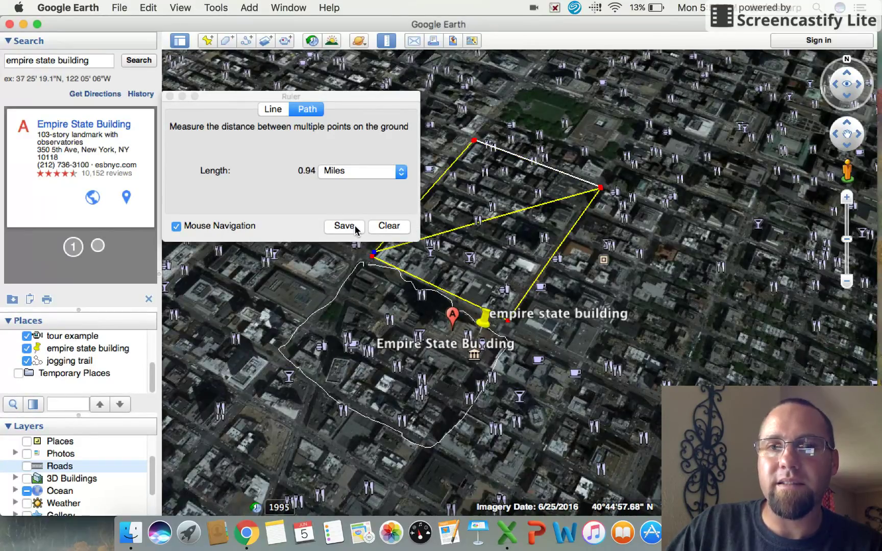
left_click(386, 226)
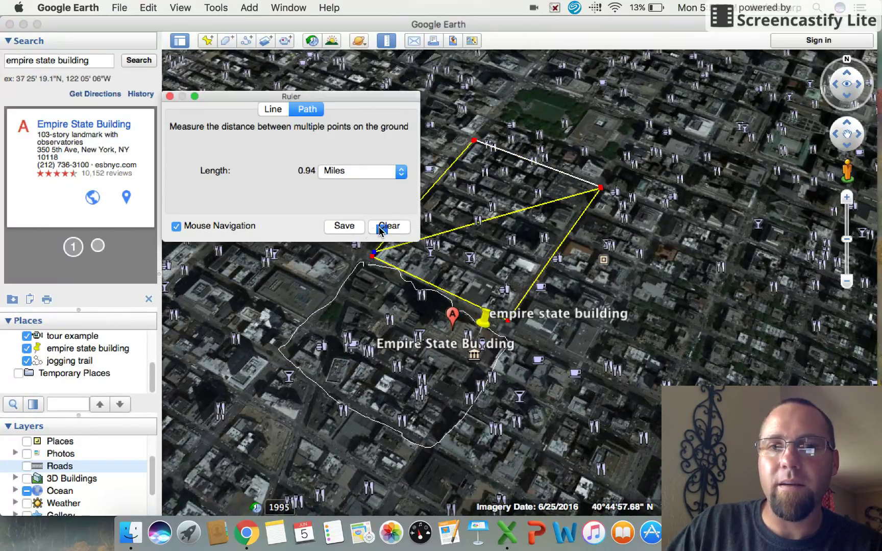
Step: Trace a 0.84-mile closed path around the block, clear it, and close the Ruler
left_click(475, 141)
left_click(600, 187)
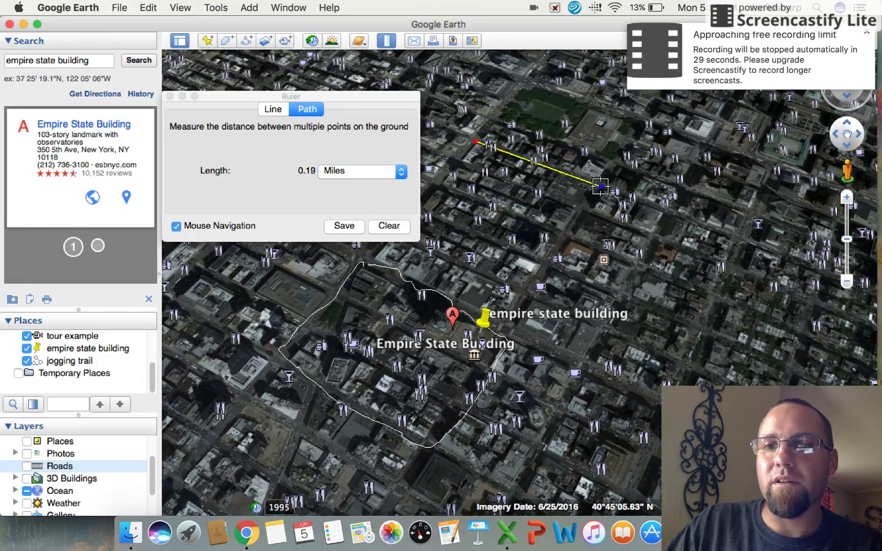
left_click(504, 327)
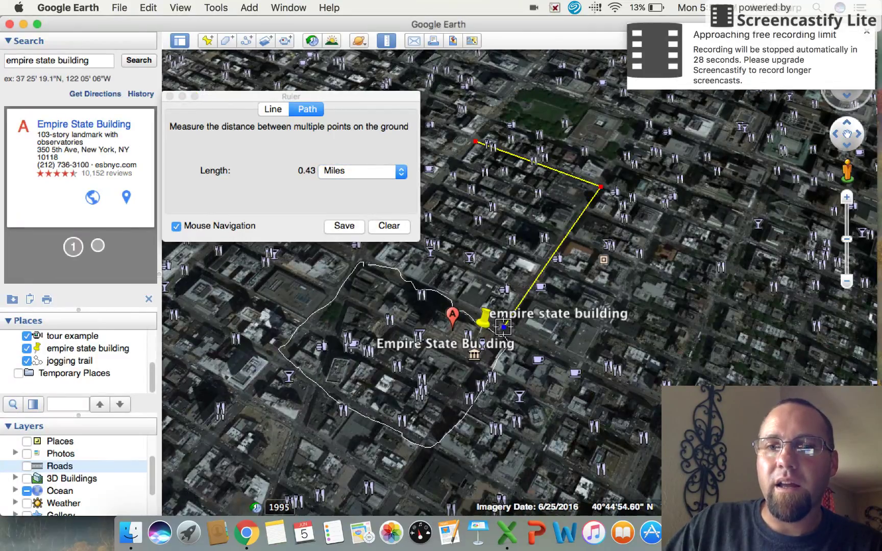
left_click(372, 255)
left_click(469, 147)
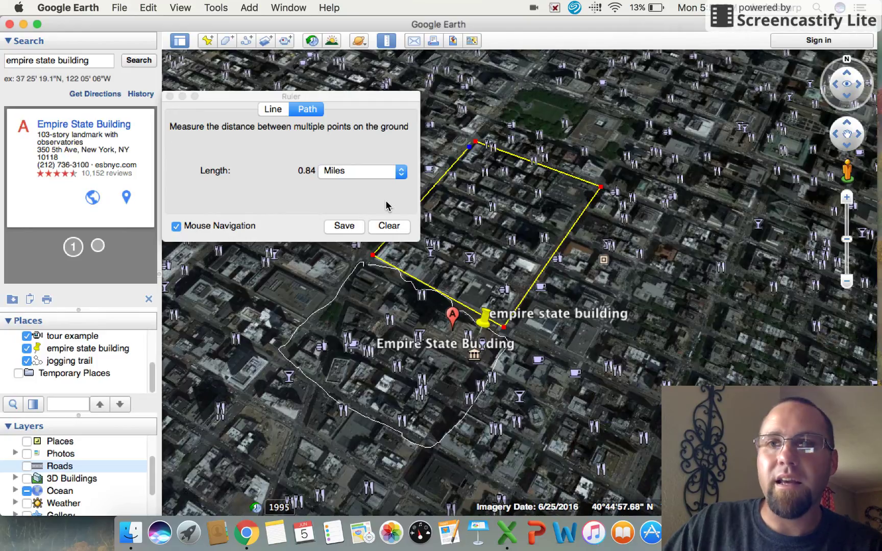
left_click(386, 225)
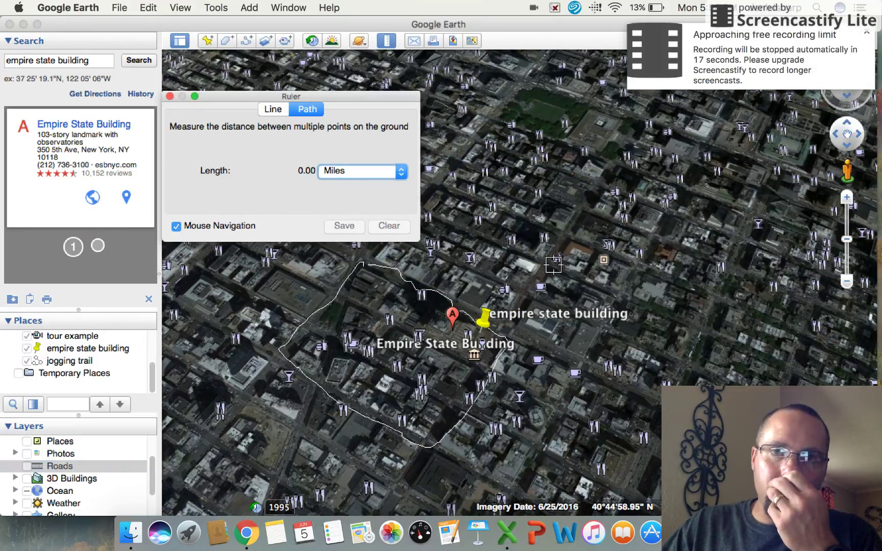
left_click(170, 97)
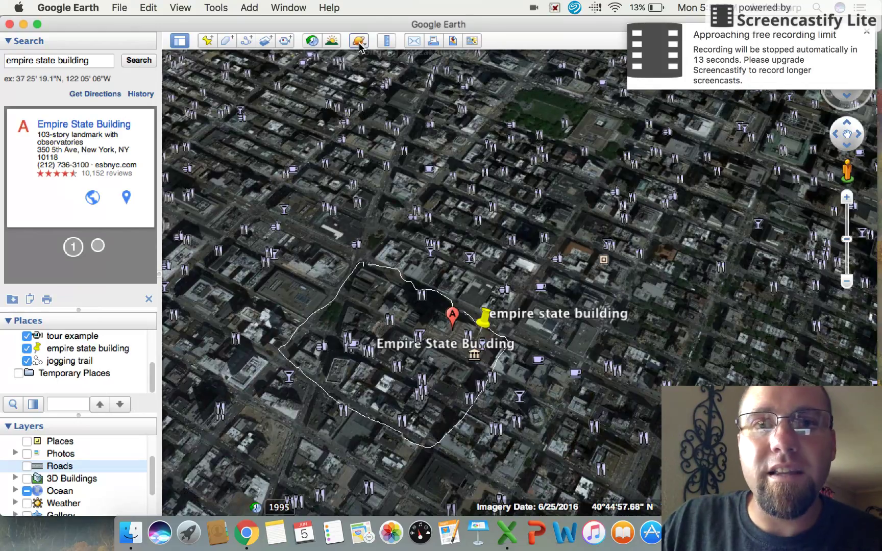